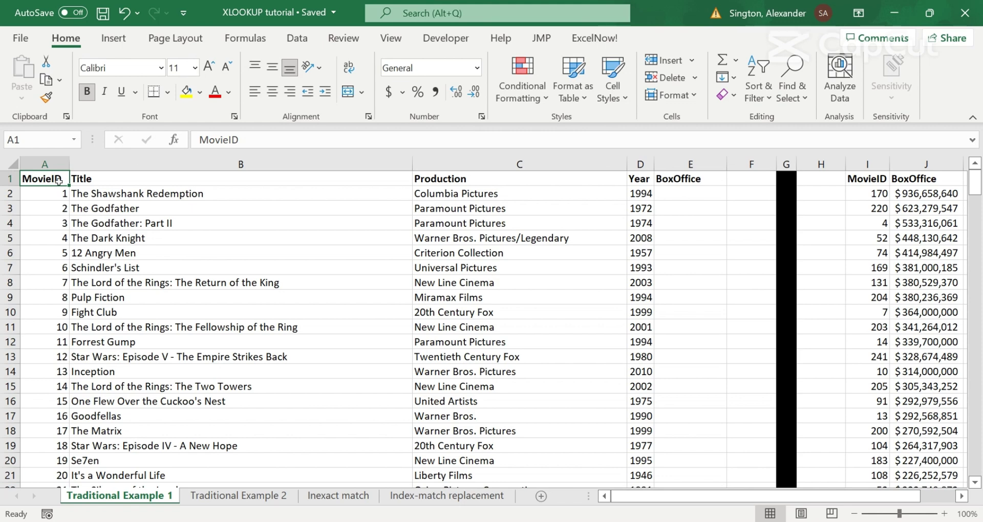
# Survey the movie table and the MovieID/BoxOffice lookup list in columns I–J
pyautogui.hotkey('ctrl', 'shift', 'Right')
pyautogui.hotkey('ctrl', 'shift', 'Down')
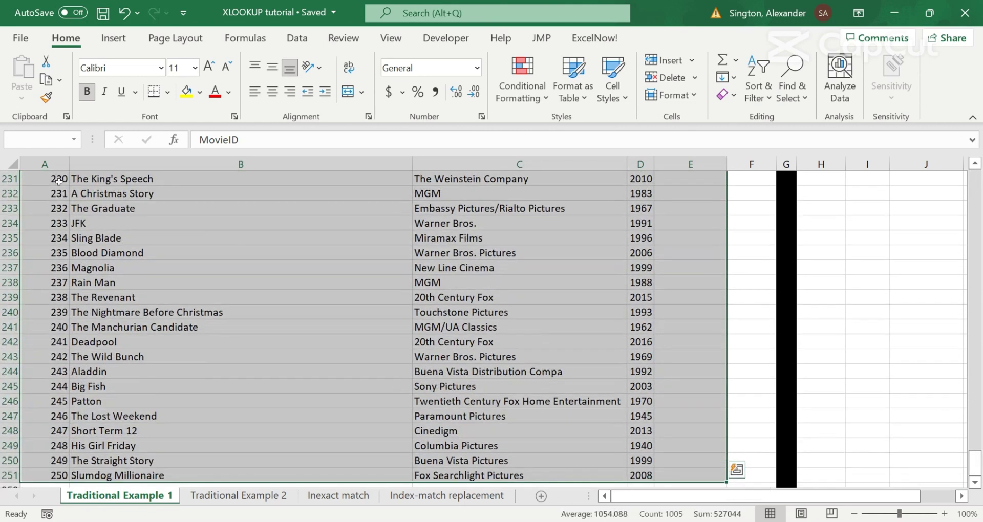
pyautogui.hotkey('ctrl', 'Home')
pyautogui.press('Right')
pyautogui.press('Right')
pyautogui.press('Right')
pyautogui.press('Right')
pyautogui.press('Right')
pyautogui.press('Right')
pyautogui.press('Right')
pyautogui.press('Right')
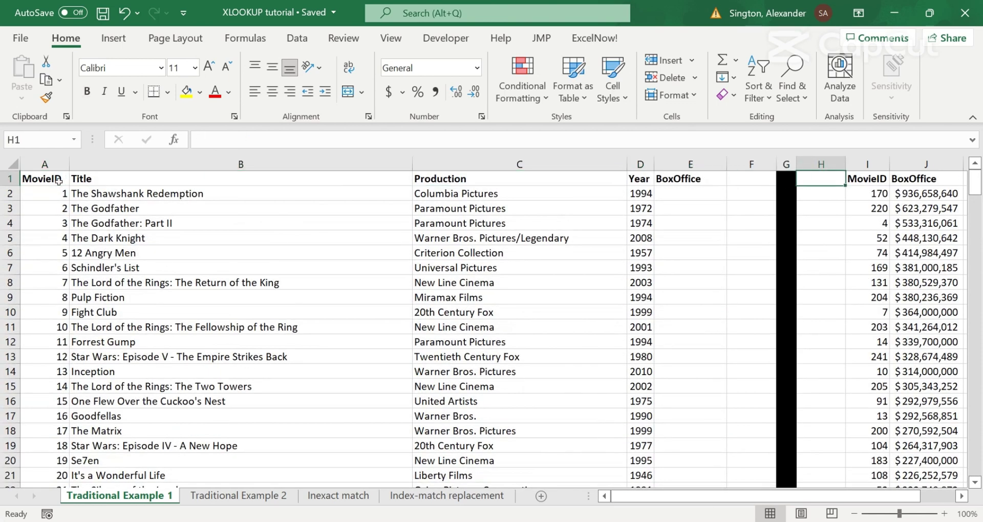
pyautogui.press('Right')
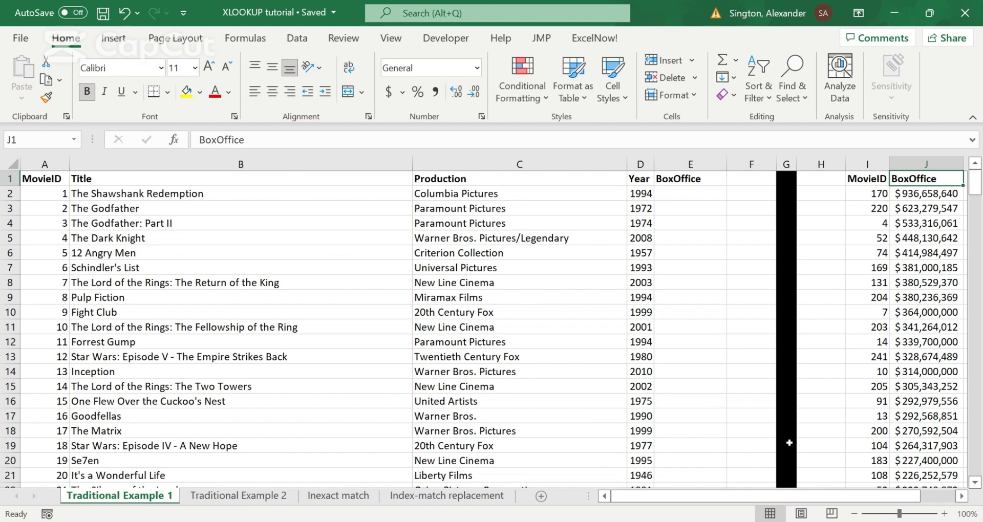
pyautogui.moveTo(924, 205); pyautogui.dragTo(925, 394)
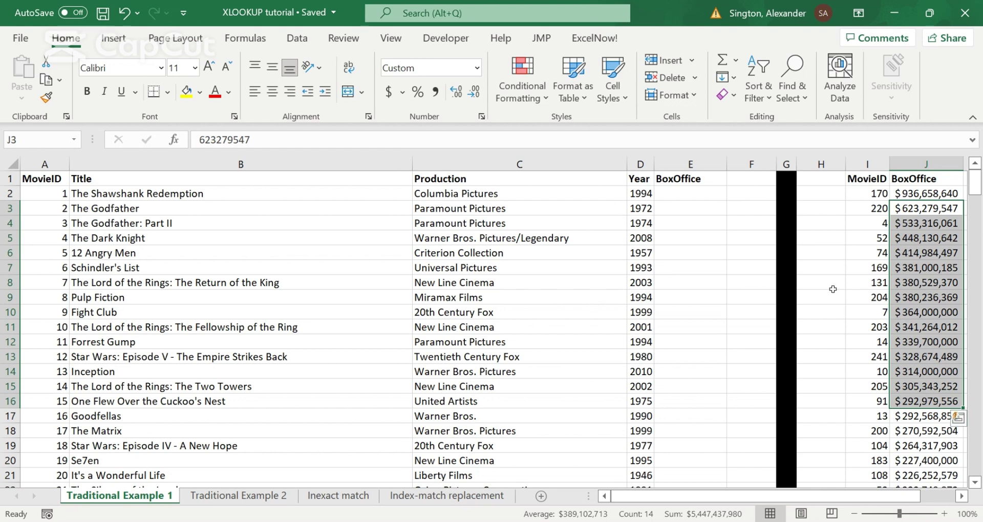
pyautogui.moveTo(675, 189); pyautogui.dragTo(681, 389)
# Start an XLOOKUP in E2 matching A2 against the absolute MovieID range $I$2:$I$76
pyautogui.click(673, 199)
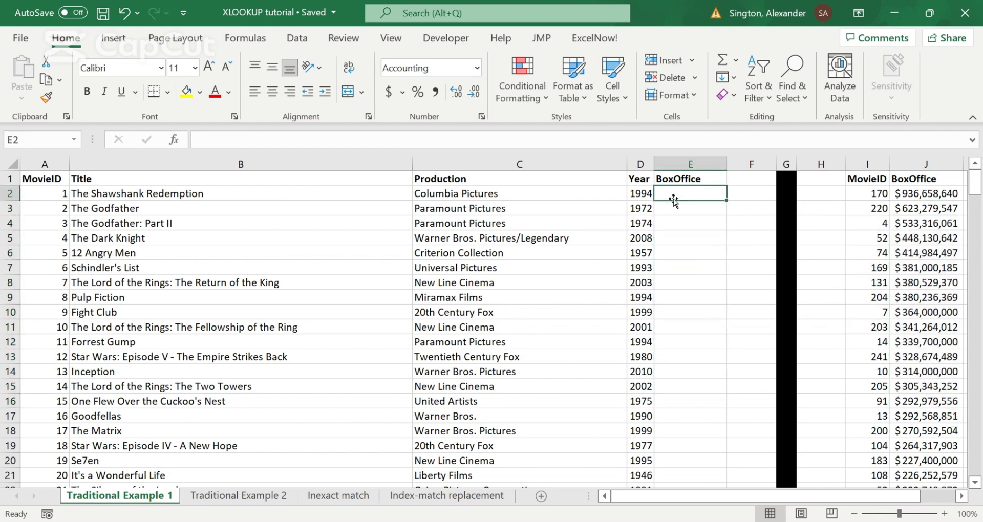
pyautogui.write('=xl')
pyautogui.press('Tab')
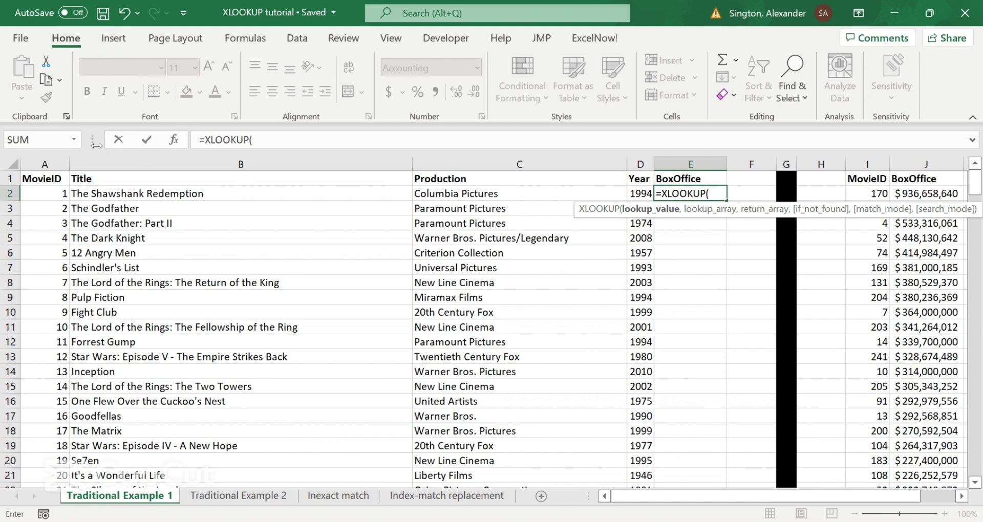
pyautogui.click(44, 195)
pyautogui.write(',')
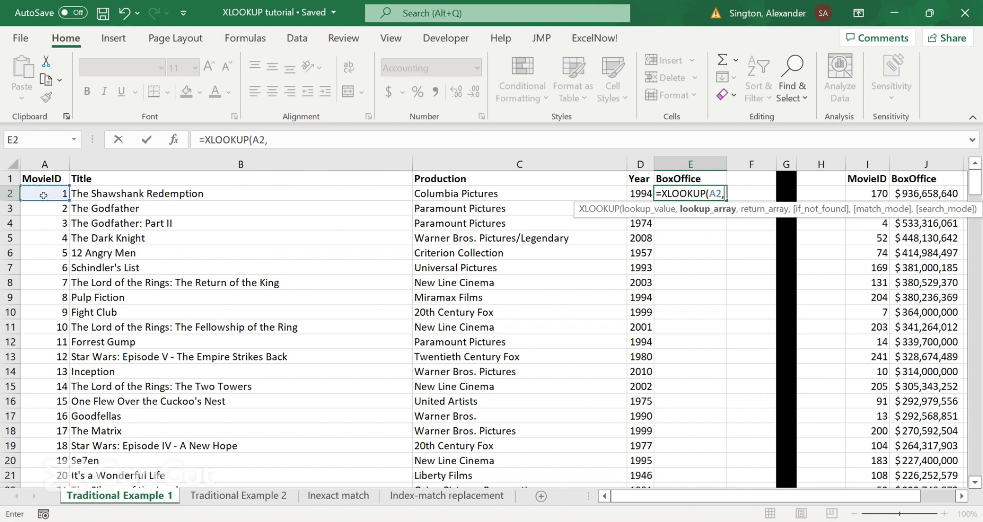
pyautogui.click(865, 194)
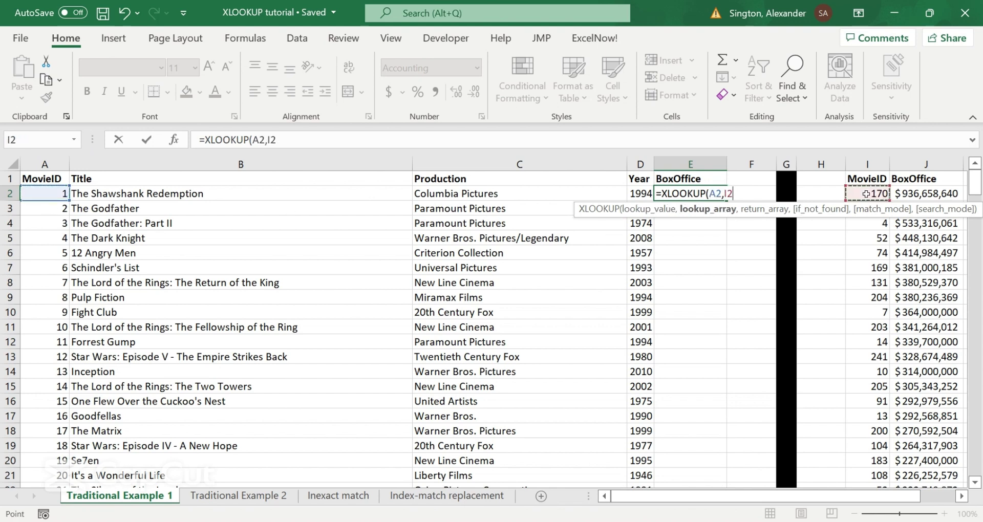
pyautogui.scroll(-18, 865, 194)
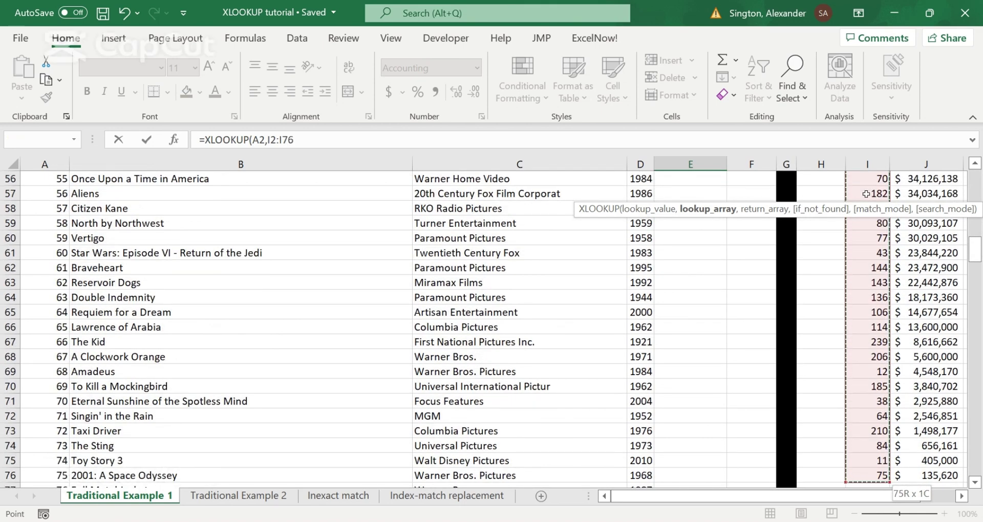
pyautogui.press('F4')
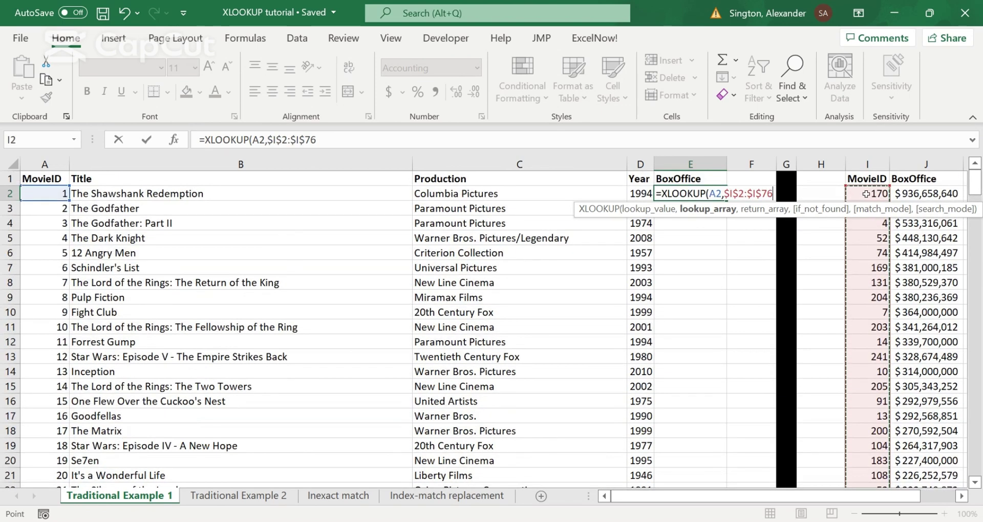
# Finish it with the absolute BoxOffice return range $J$2:$J$76 and commit, showing #N/A
pyautogui.write(',')
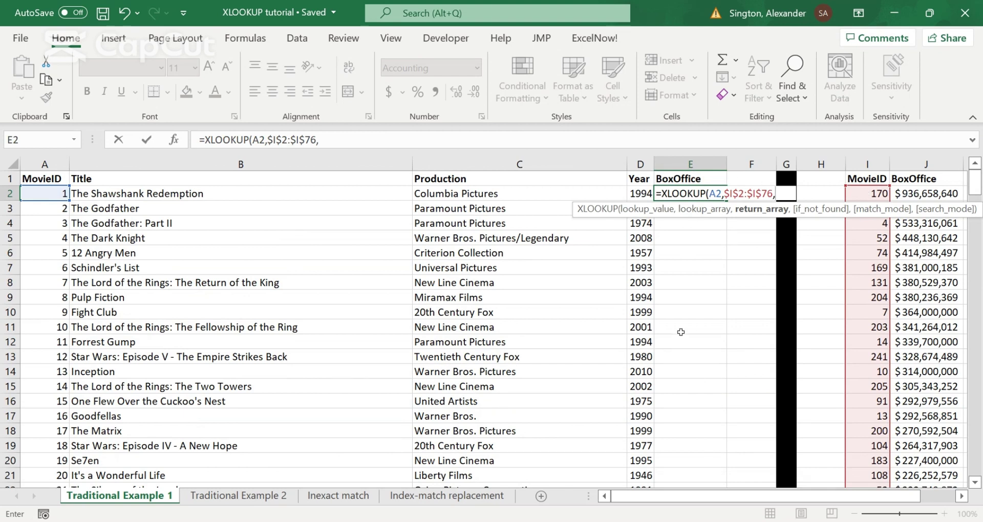
pyautogui.click(927, 193)
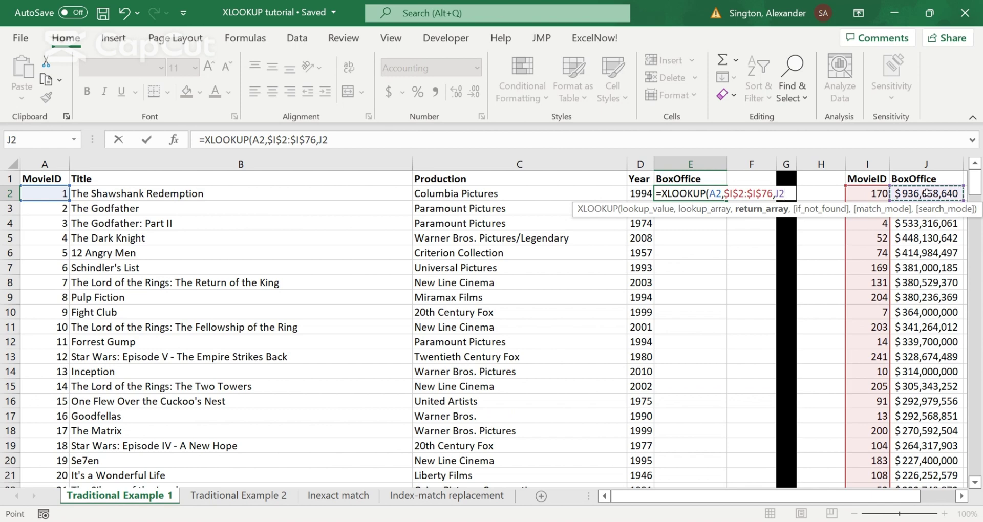
pyautogui.hotkey('ctrl', 'shift', 'Down')
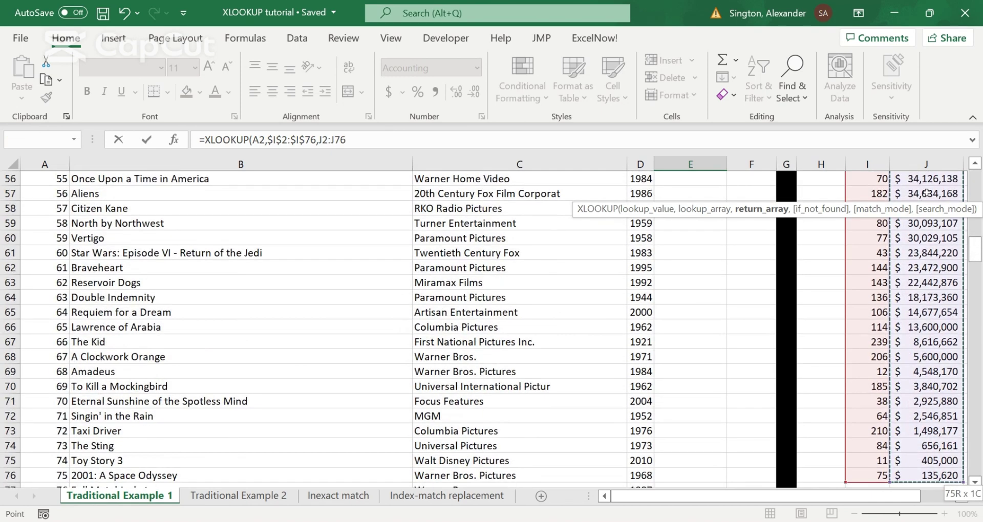
pyautogui.press('F4')
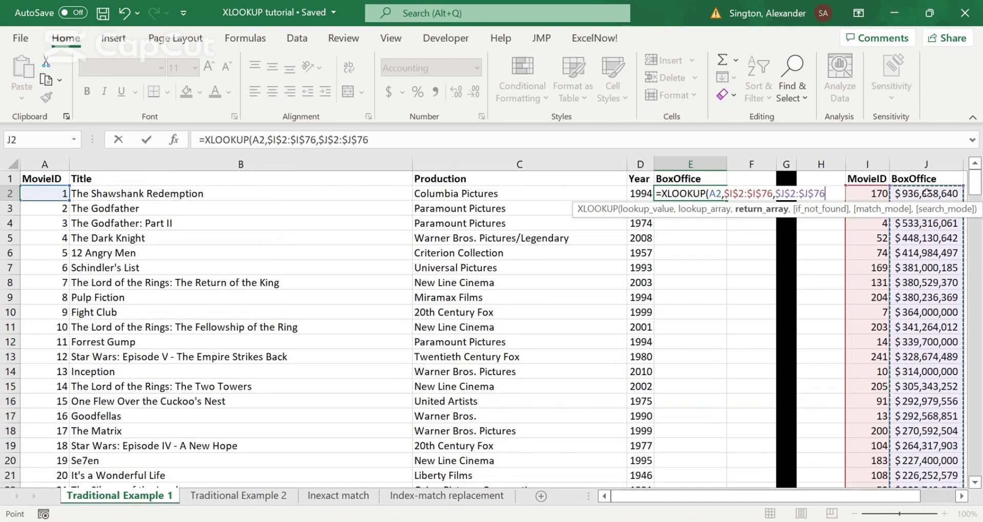
pyautogui.write(')')
pyautogui.press('Return')
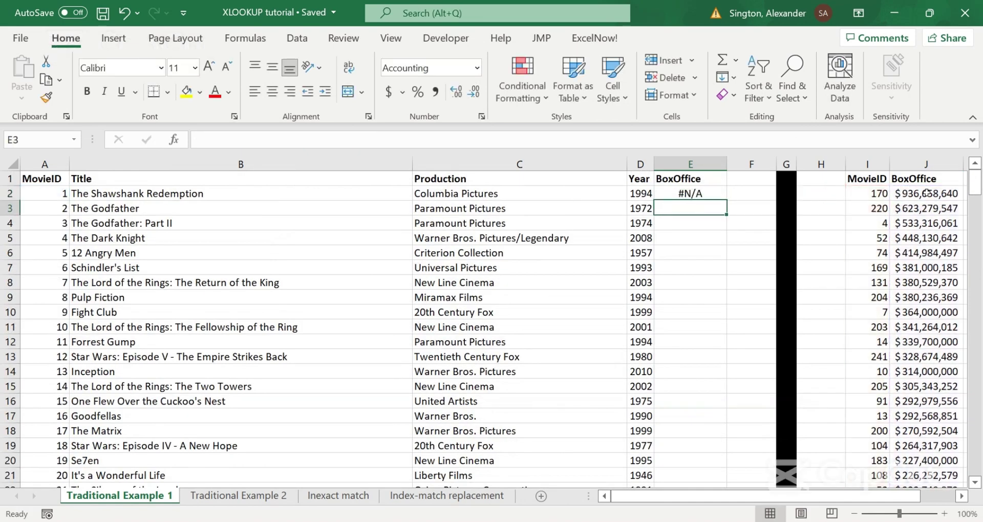
pyautogui.click(704, 193)
# Fill E2's lookup down column E, then check the BoxOffice list in column J end to end
pyautogui.doubleClick(727, 200)
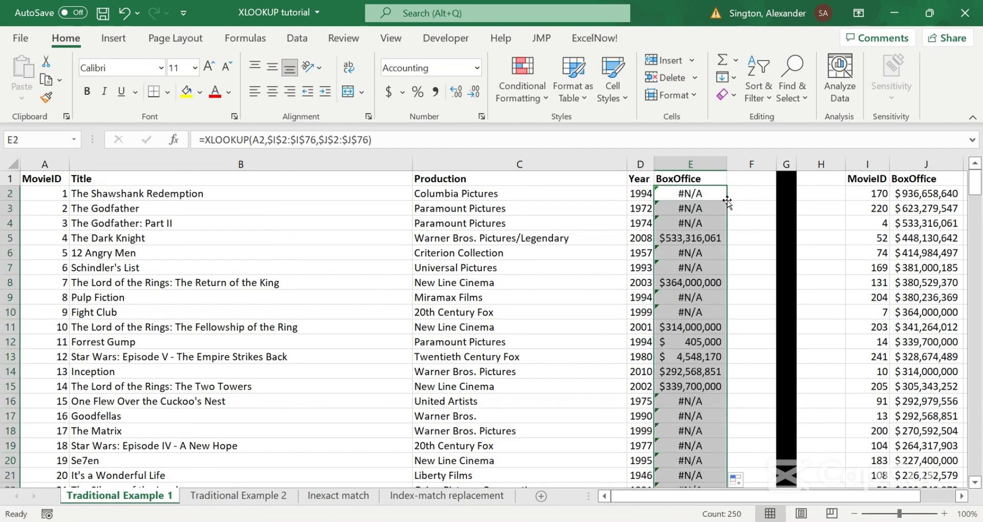
pyautogui.click(917, 194)
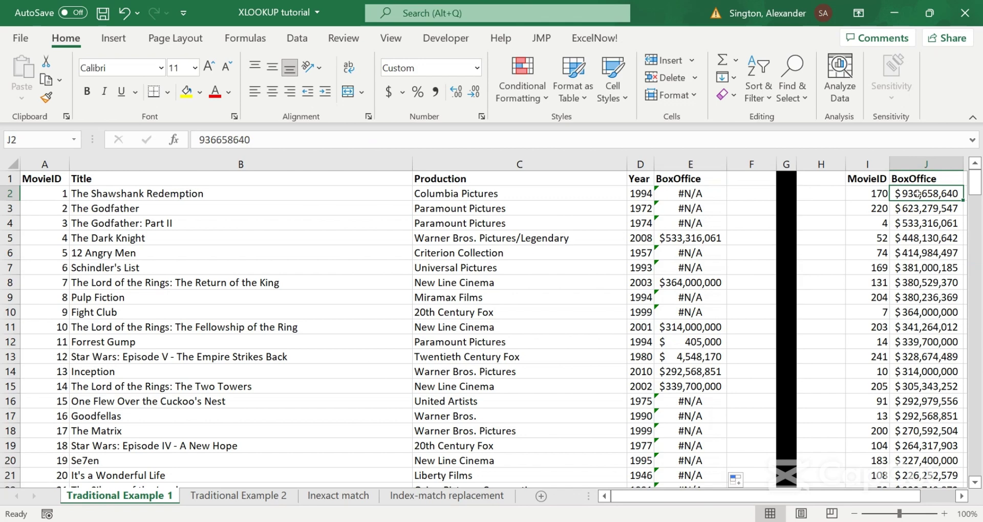
pyautogui.hotkey('ctrl', 'Down')
pyautogui.press('Down')
pyautogui.press('Down')
pyautogui.press('Up')
pyautogui.press('Up')
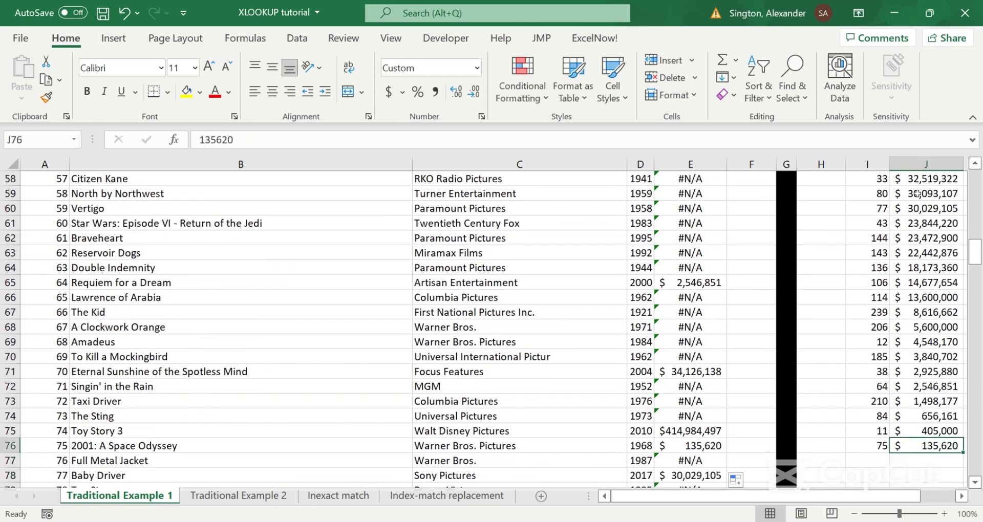
pyautogui.hotkey('ctrl', 'Up')
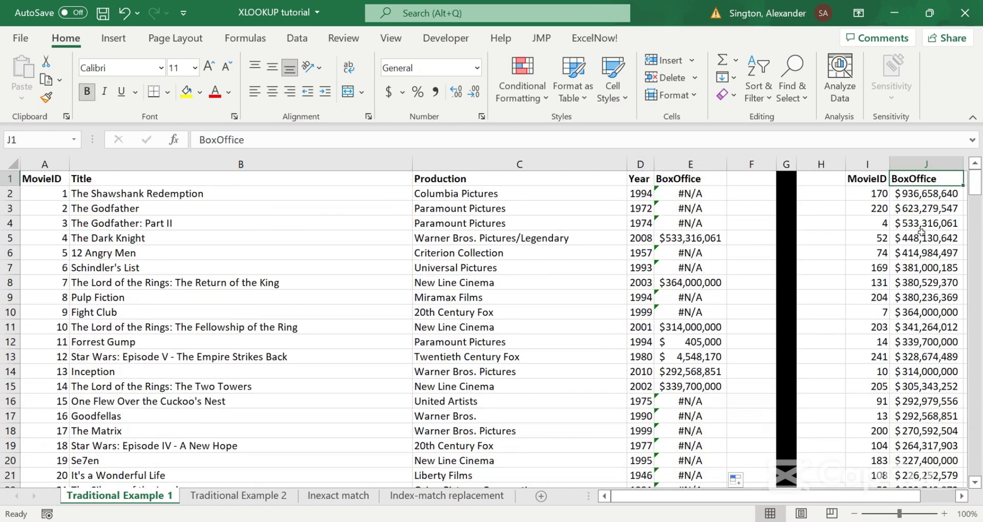
pyautogui.click(691, 191)
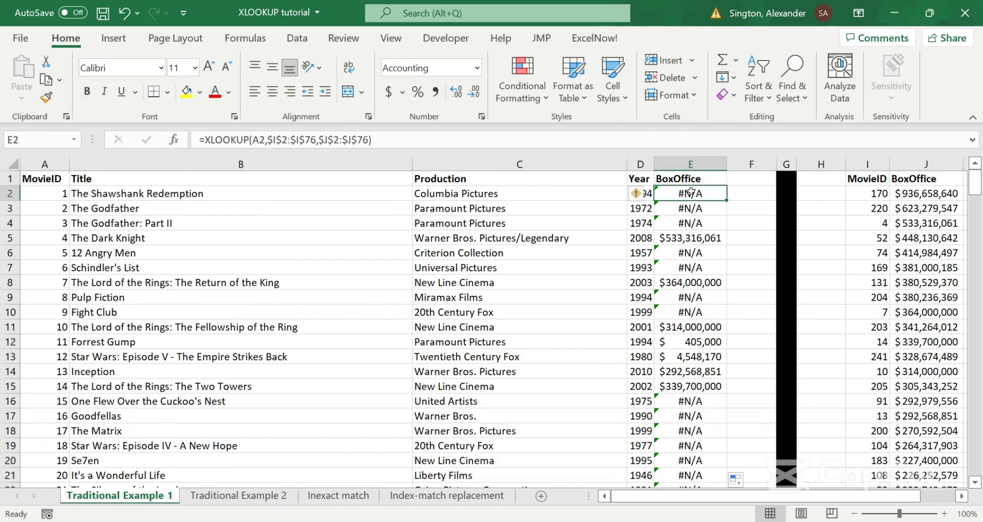
# Add "Unknown" as the if_not_found argument to E2's XLOOKUP formula
pyautogui.click(371, 140)
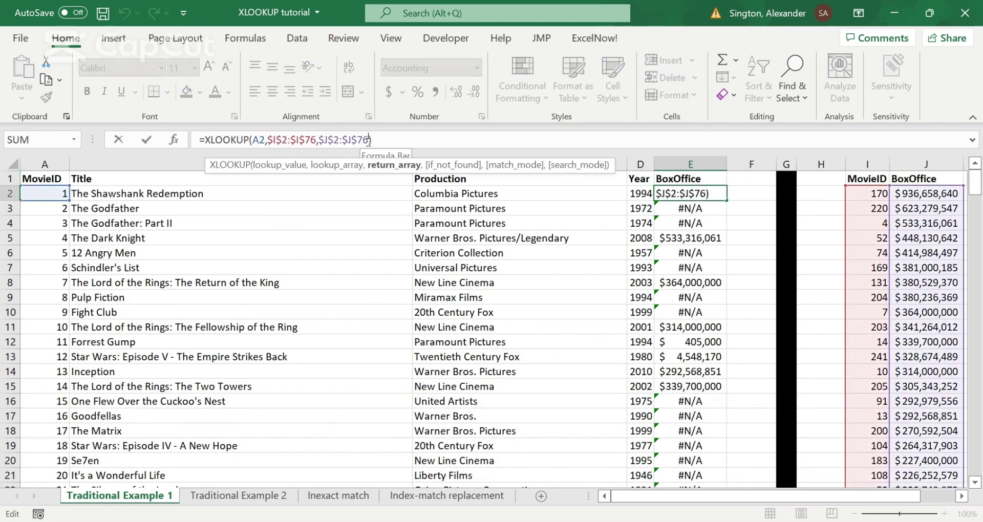
pyautogui.write(',')
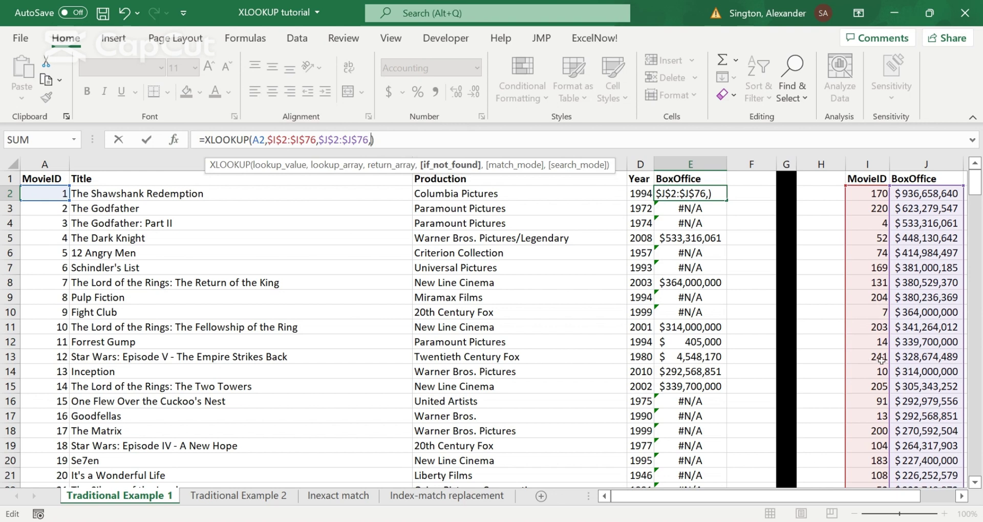
pyautogui.write('"')
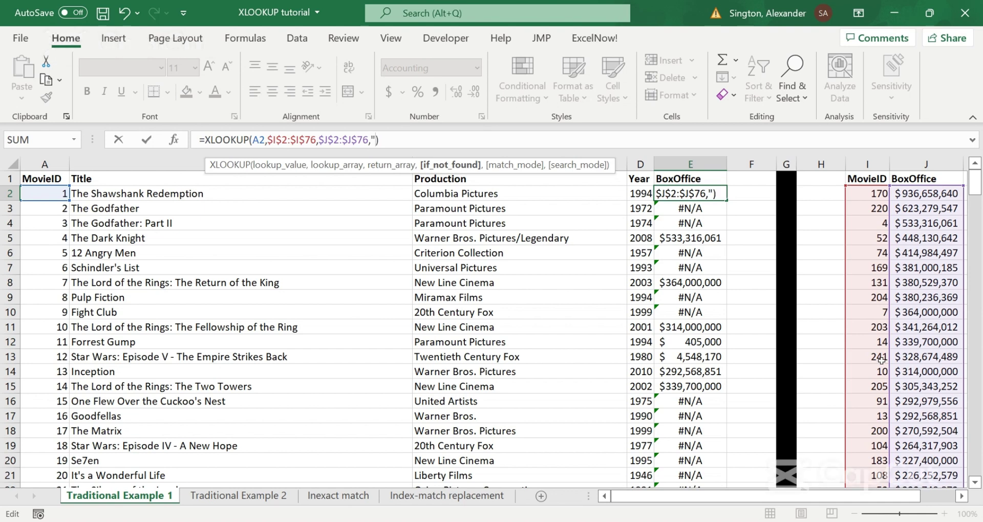
pyautogui.write('Unknown')
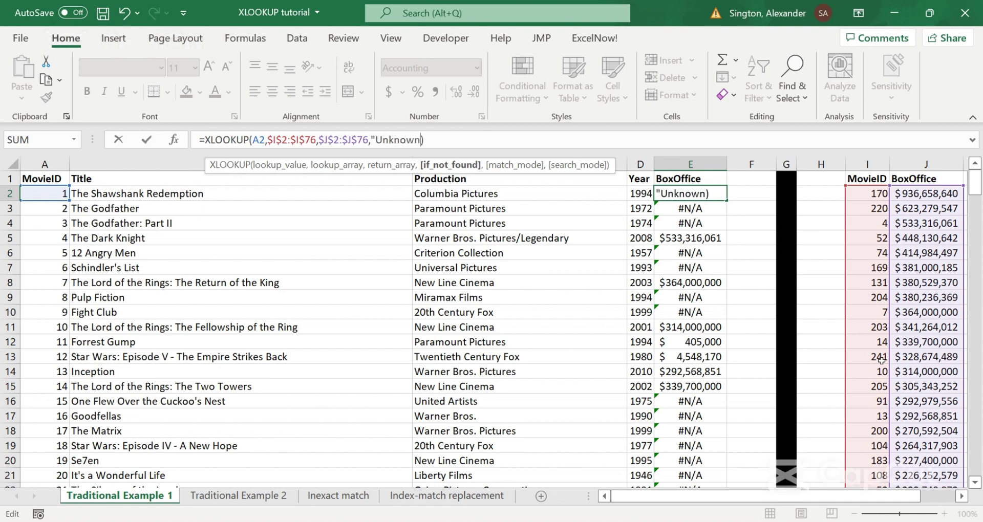
pyautogui.write('"))')
pyautogui.press('BackSpace')
pyautogui.press('Return')
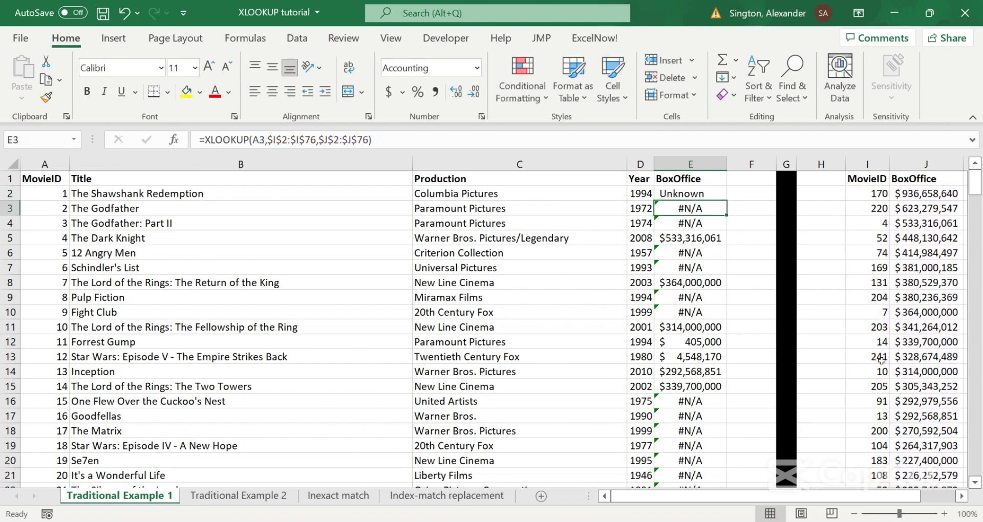
# Refill the updated formula down column E and spot-check rows 7, 16 and the last movie
pyautogui.click(694, 196)
pyautogui.doubleClick(720, 196)
pyautogui.click(693, 268)
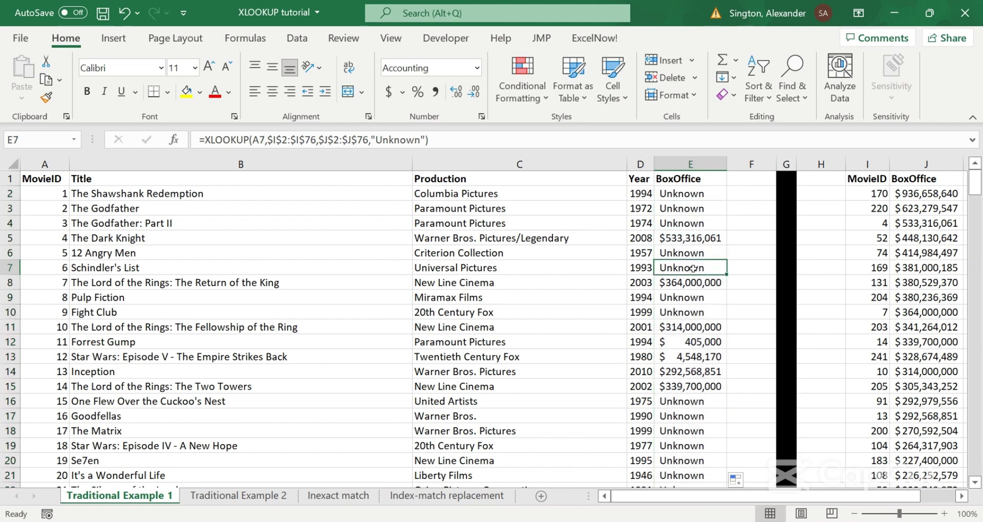
pyautogui.click(690, 402)
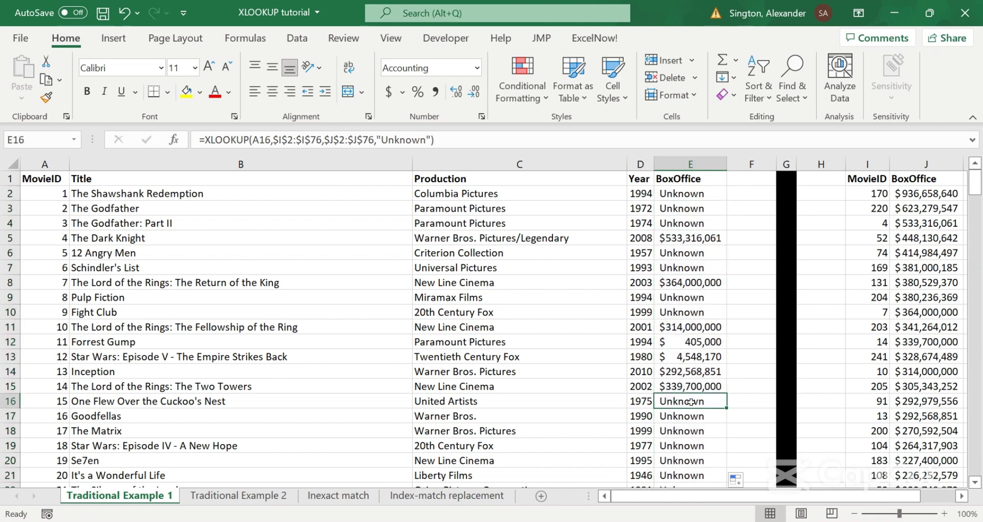
pyautogui.hotkey('ctrl', 'Down')
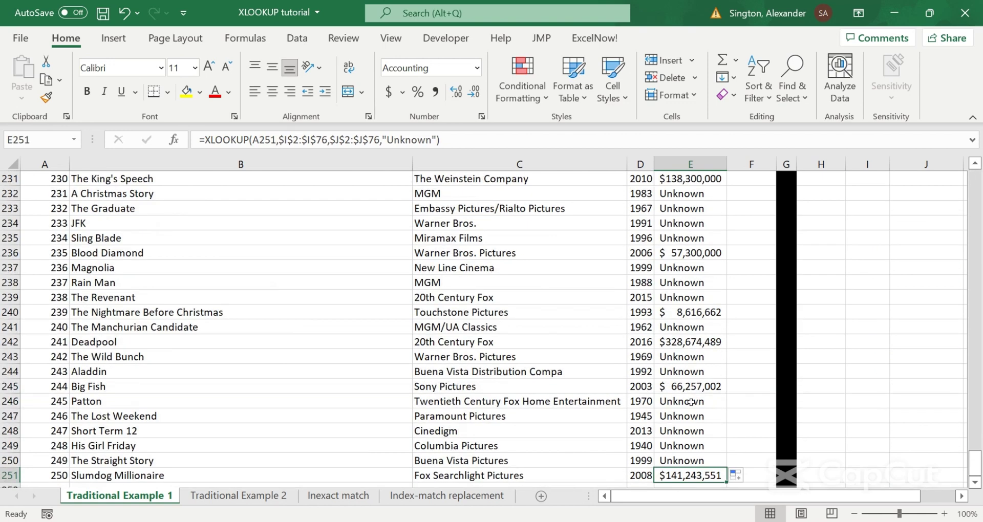
pyautogui.press('Up')
pyautogui.hotkey('ctrl', 'Up')
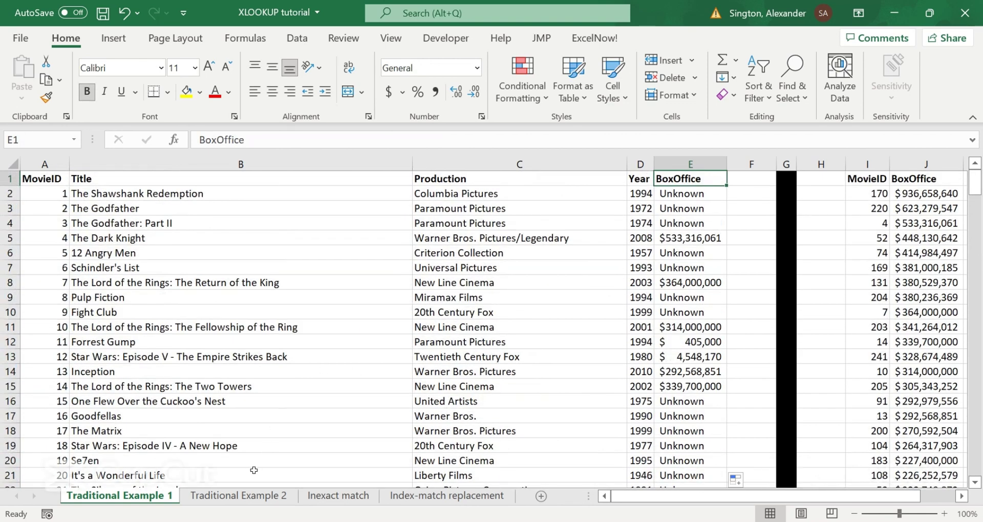
pyautogui.click(239, 496)
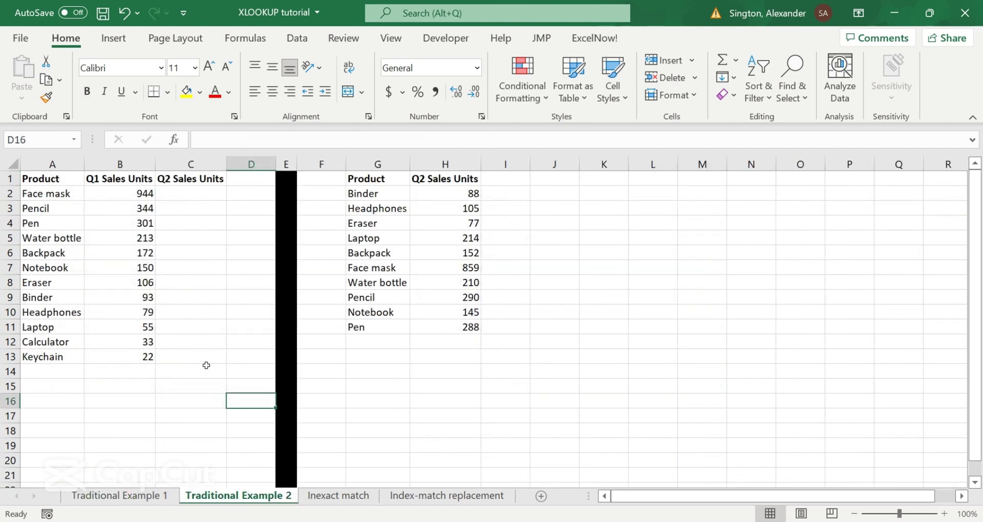
pyautogui.moveTo(41, 178); pyautogui.dragTo(152, 355)
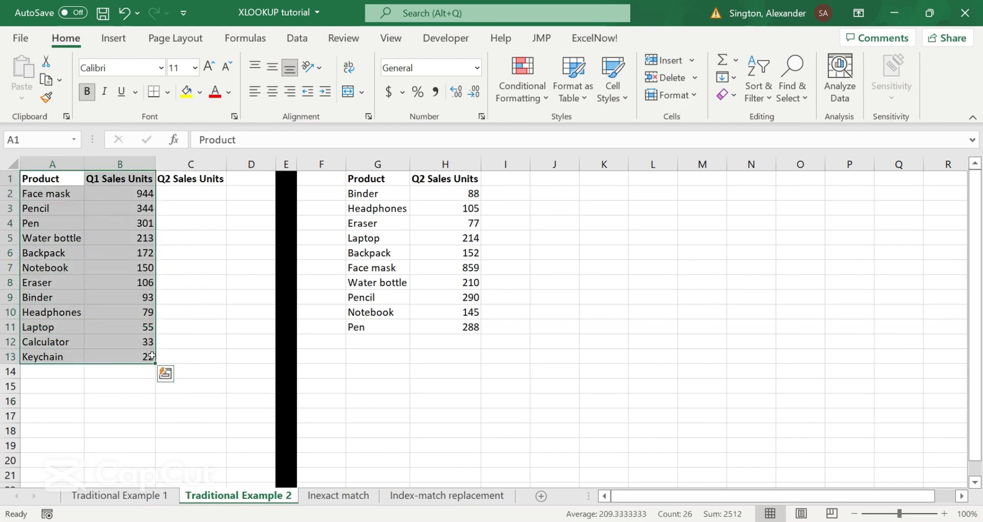
pyautogui.moveTo(377, 179); pyautogui.dragTo(456, 323)
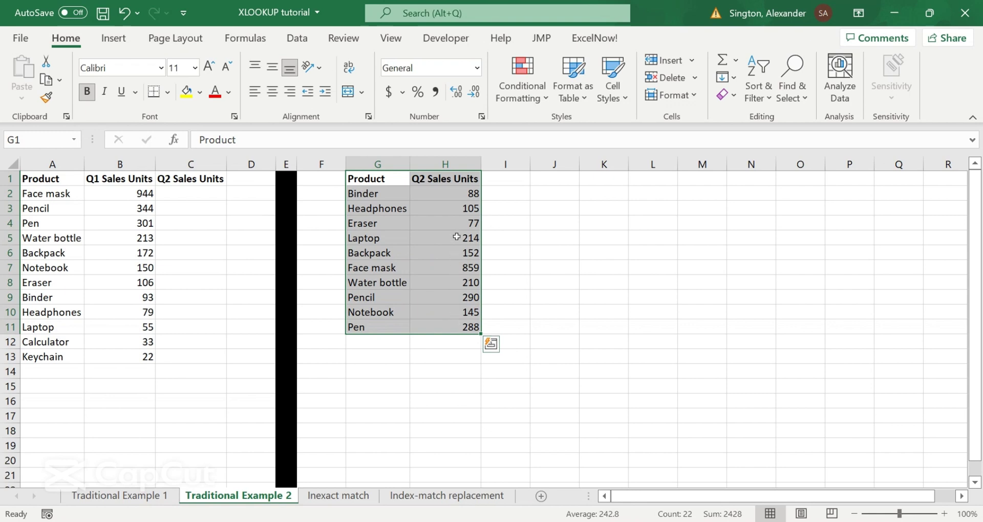
pyautogui.moveTo(188, 193); pyautogui.dragTo(189, 350)
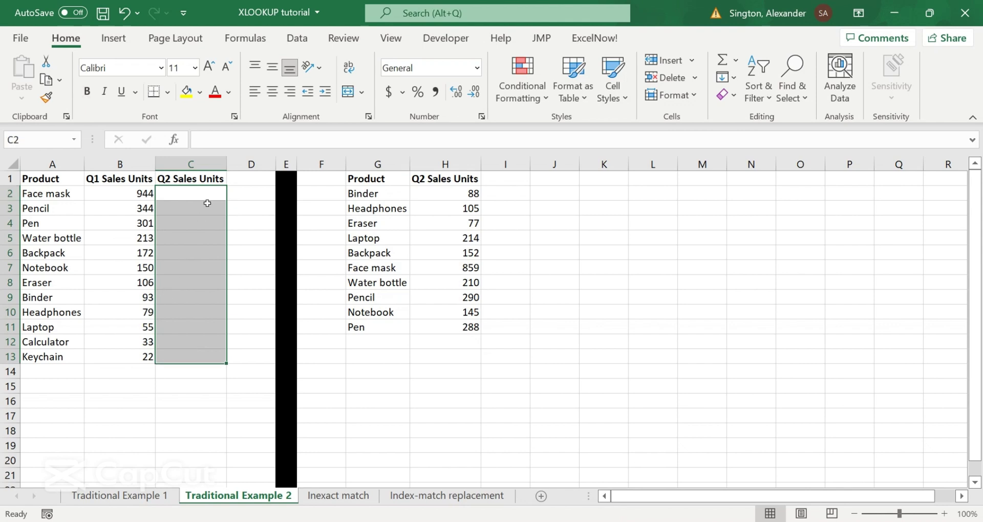
# Begin C2's XLOOKUP with A2 as lookup value and the absolute range $G$2:$G$11
pyautogui.click(189, 192)
pyautogui.write('=xl')
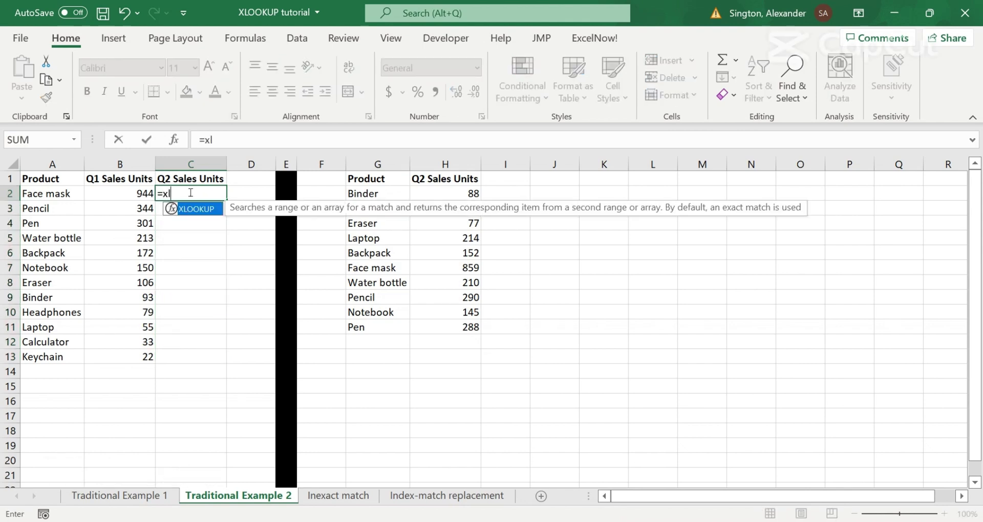
pyautogui.press('Tab')
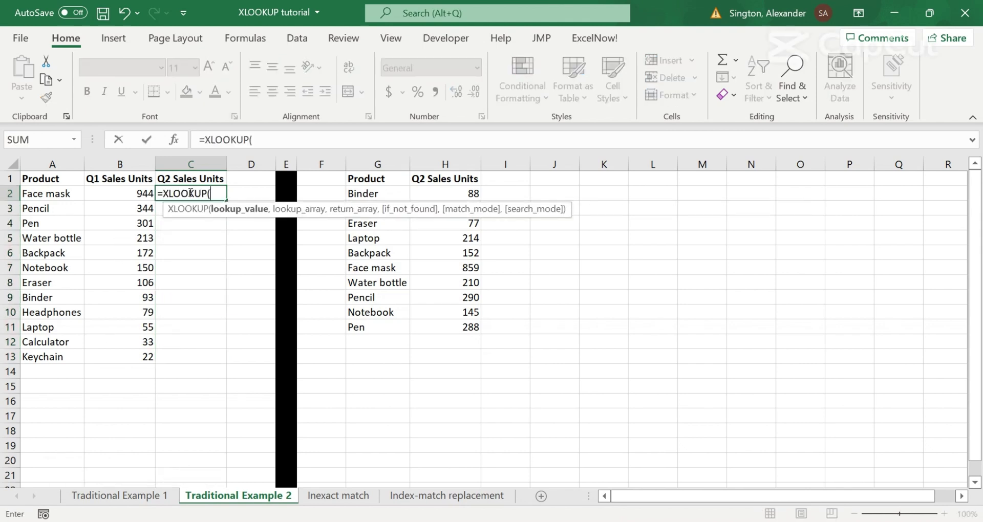
pyautogui.click(47, 195)
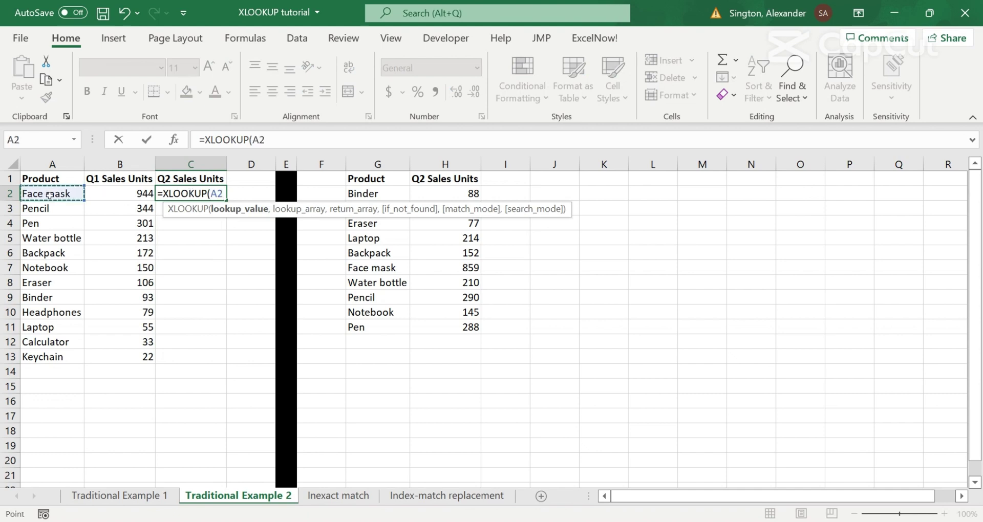
pyautogui.write(',')
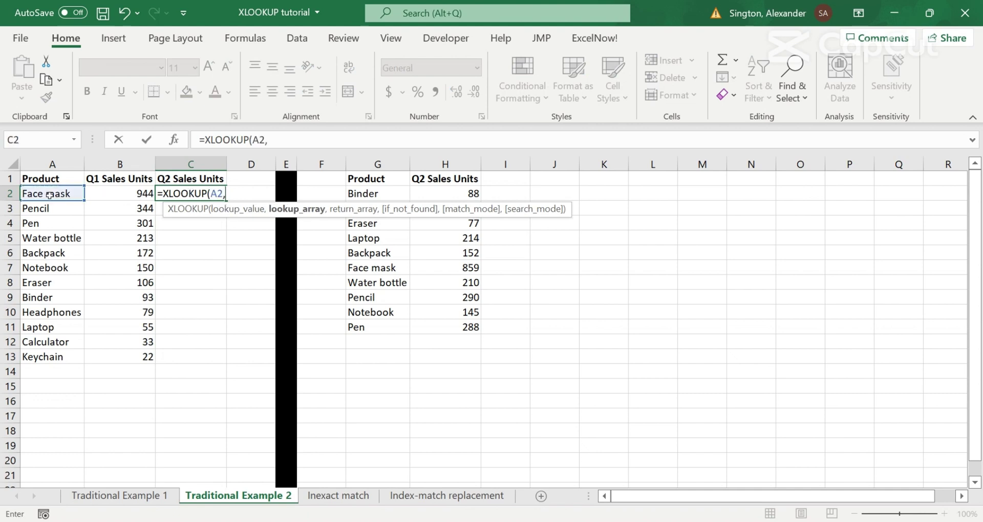
pyautogui.click(358, 194)
pyautogui.moveTo(358, 194); pyautogui.dragTo(364, 334)
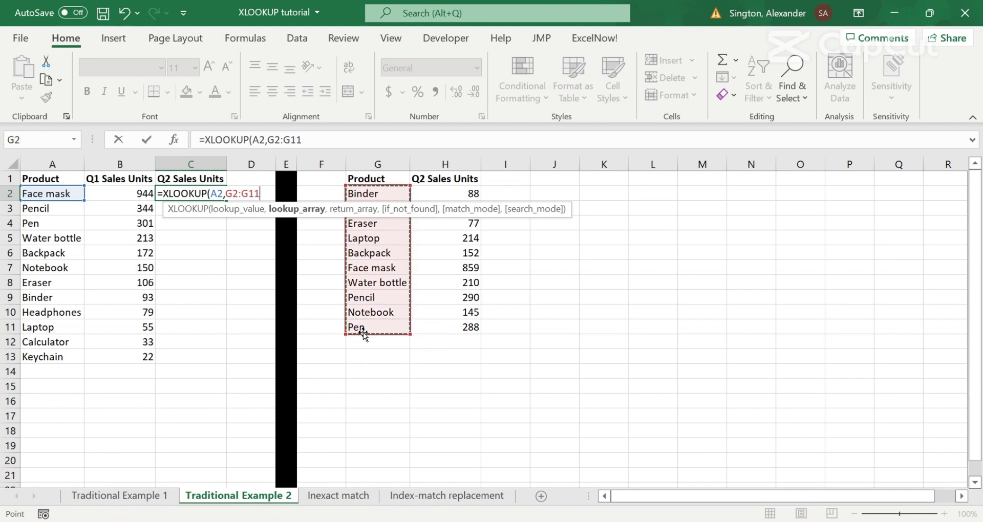
pyautogui.press('F4')
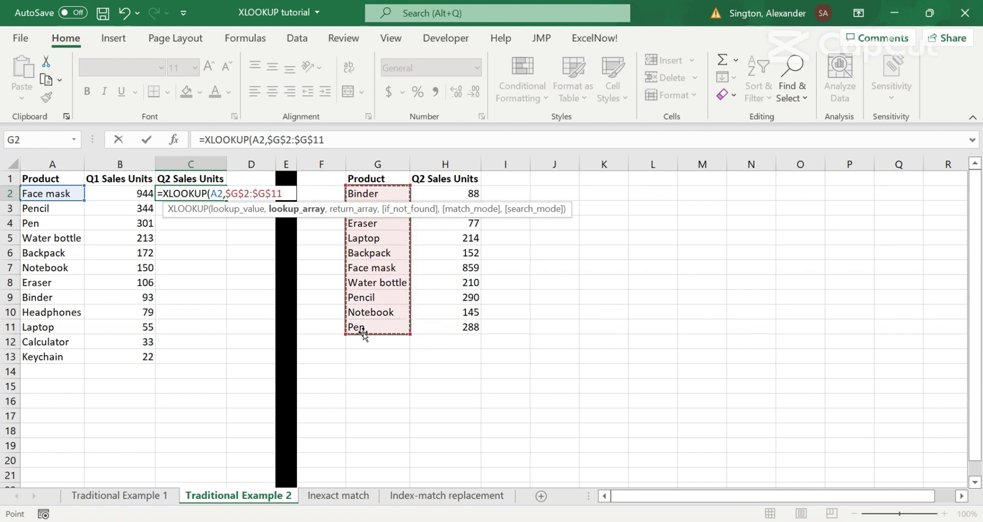
# Add the absolute return range $H$2:$H$11 and 0 as the not-found value, returning 859
pyautogui.write(',')
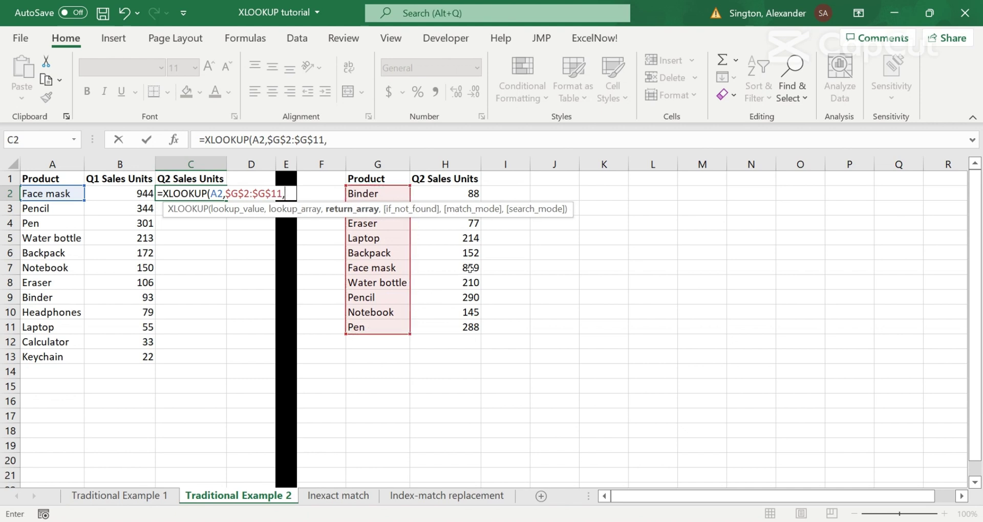
pyautogui.click(456, 193)
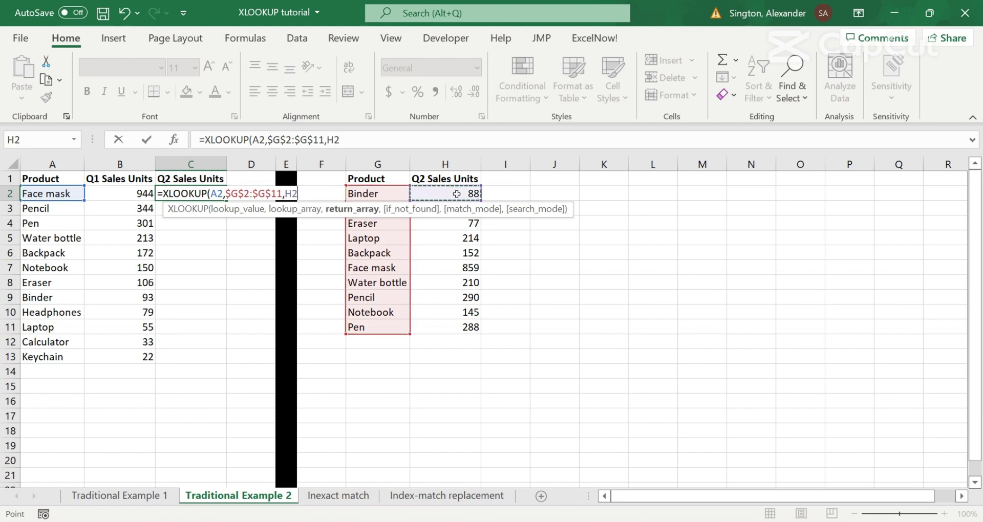
pyautogui.hotkey('ctrl', 'shift', 'Down')
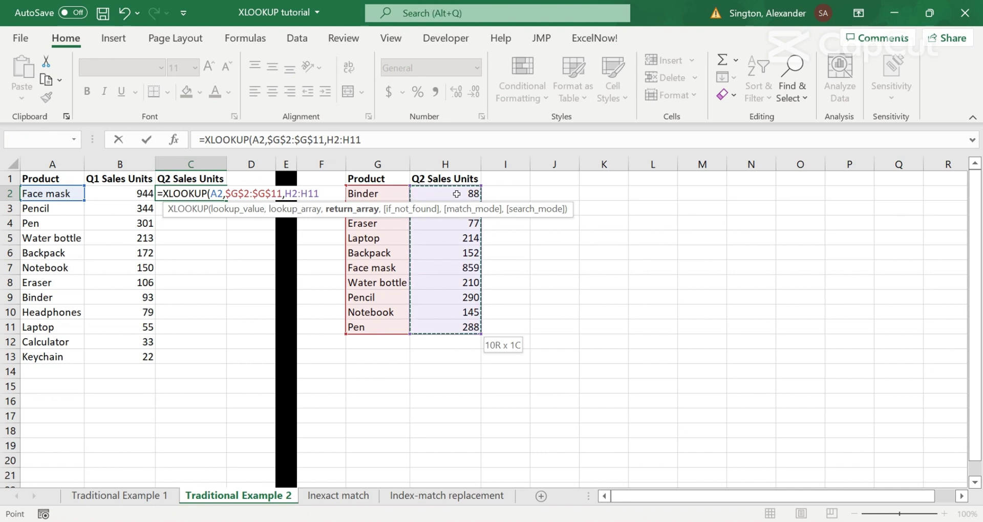
pyautogui.press('F4')
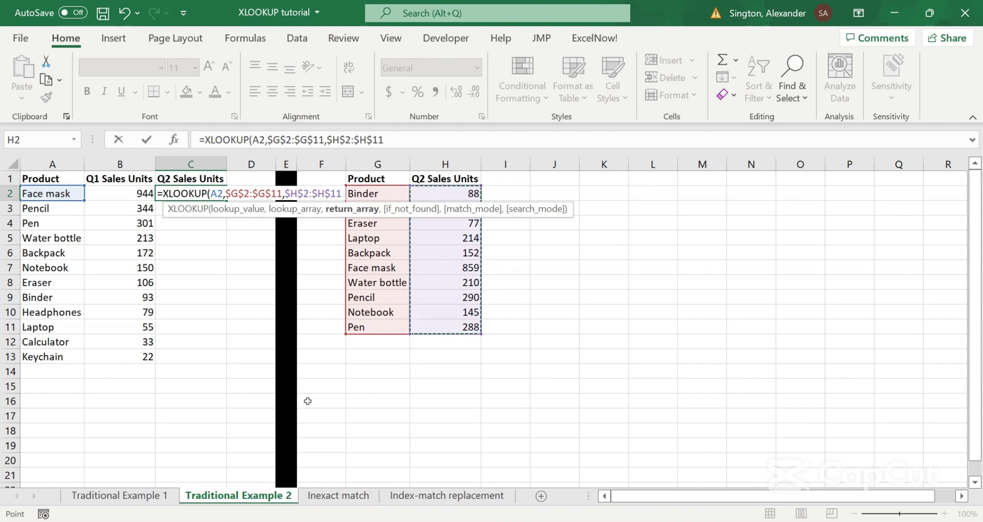
pyautogui.click(403, 139)
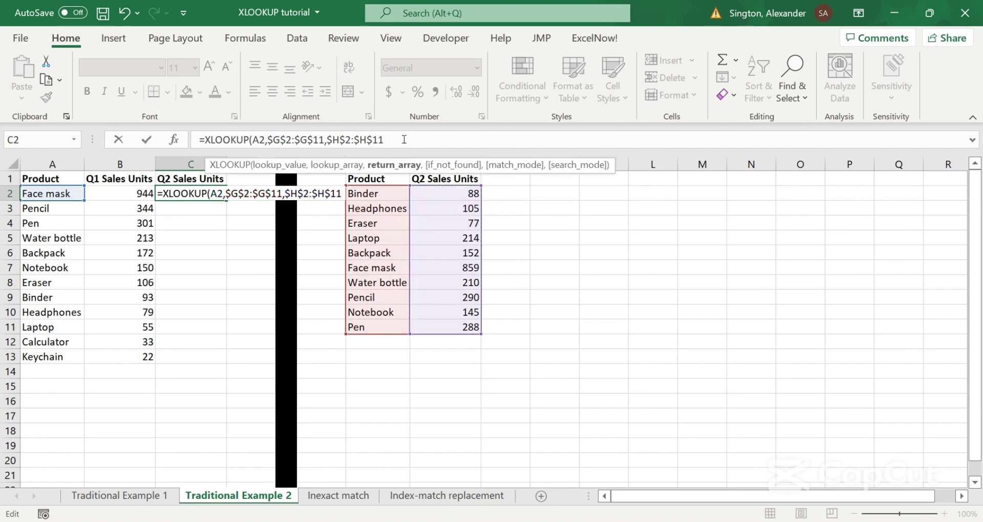
pyautogui.write(',')
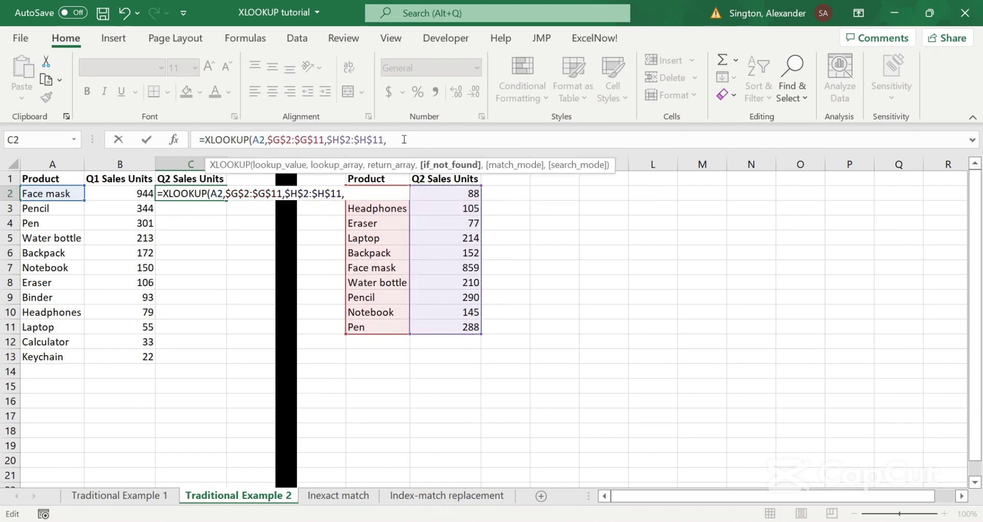
pyautogui.write('0)')
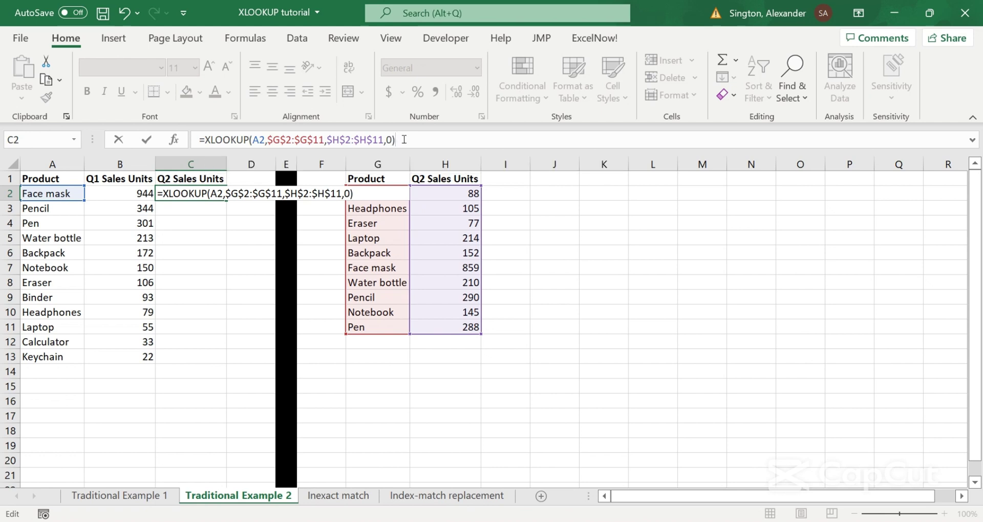
pyautogui.press('Return')
# Copy C2's XLOOKUP down to C13 and inspect C6, A2 and the Q2 product list
pyautogui.click(217, 194)
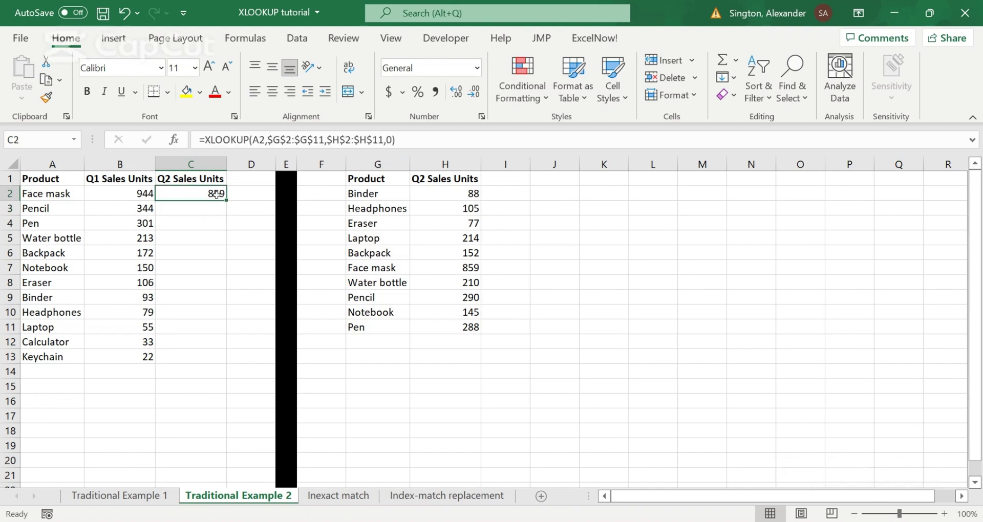
pyautogui.doubleClick(227, 199)
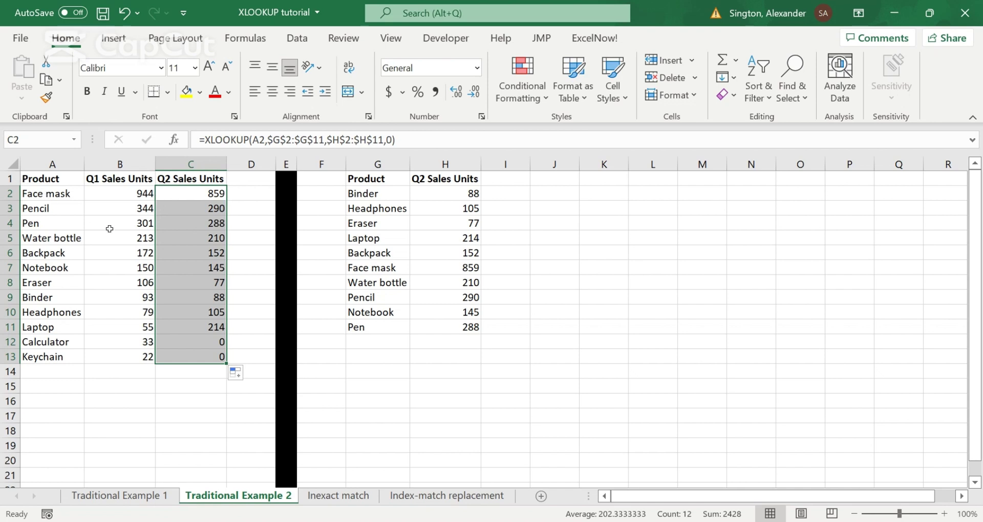
pyautogui.click(174, 250)
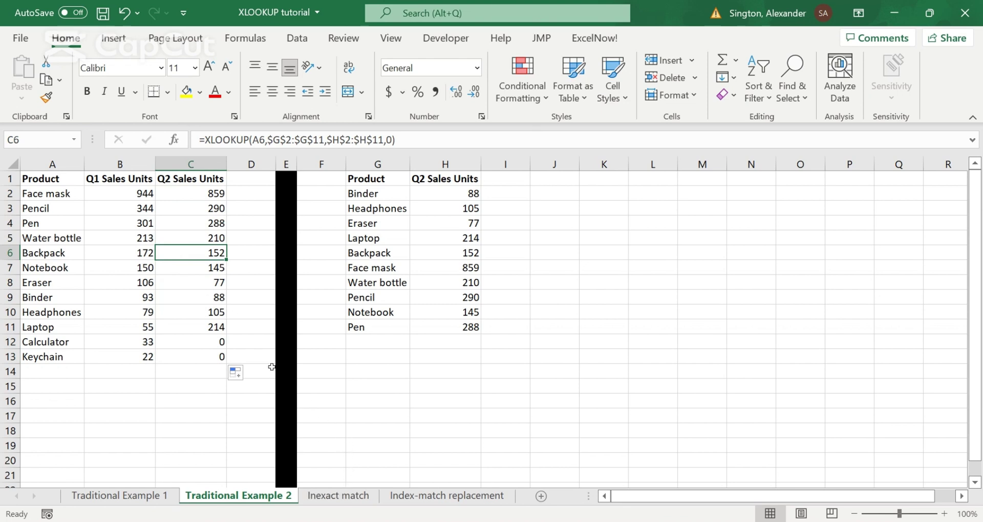
pyautogui.click(52, 194)
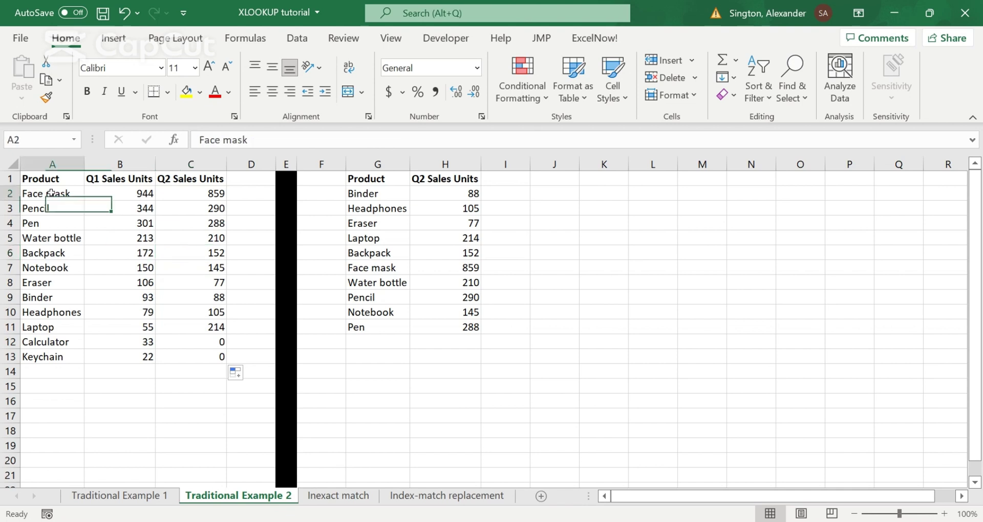
pyautogui.moveTo(359, 193); pyautogui.dragTo(385, 313)
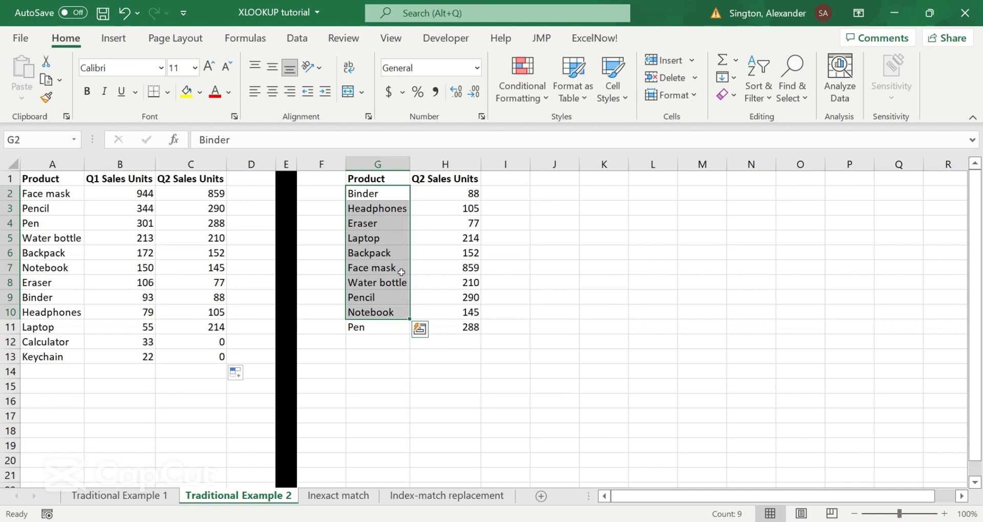
pyautogui.click(380, 268)
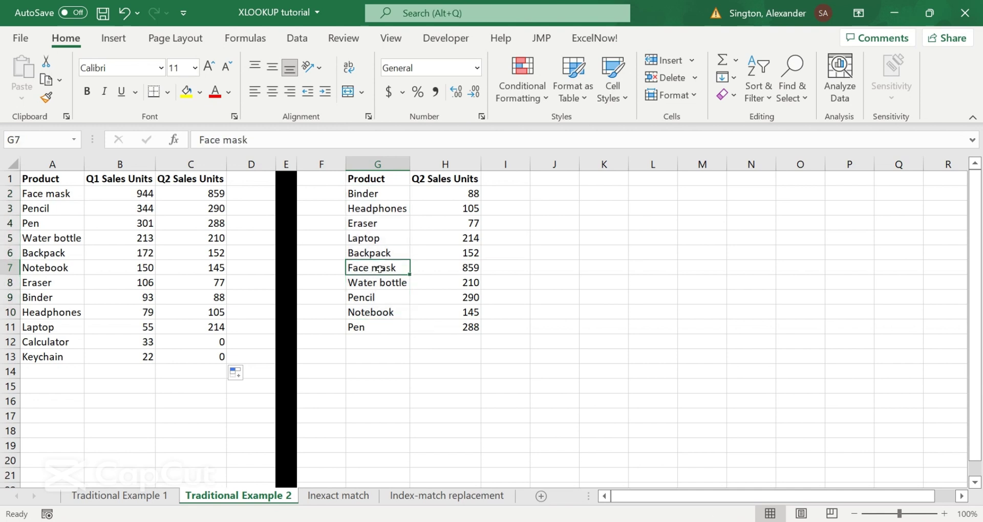
# Open the Inexact match sheet and review the B3 exam score and the grade bins
pyautogui.click(333, 495)
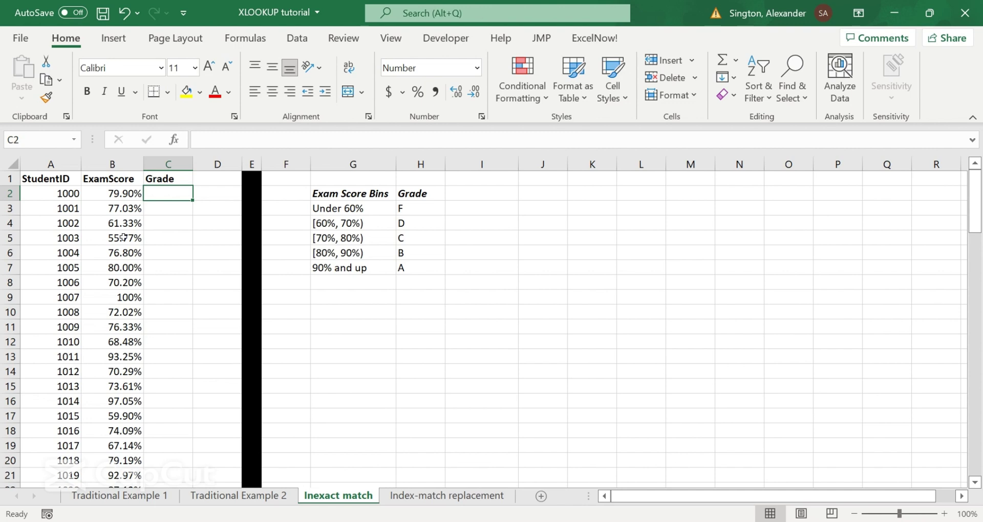
pyautogui.click(360, 209)
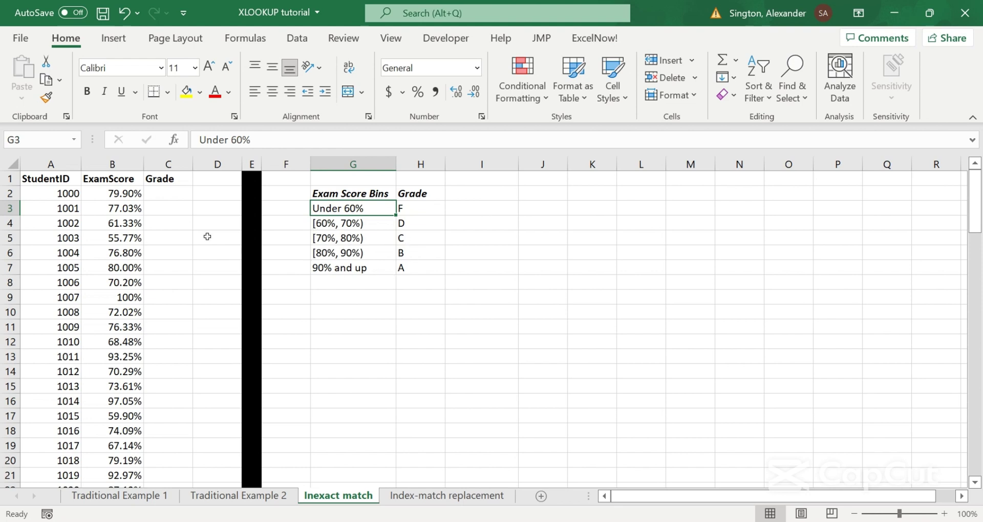
pyautogui.click(119, 205)
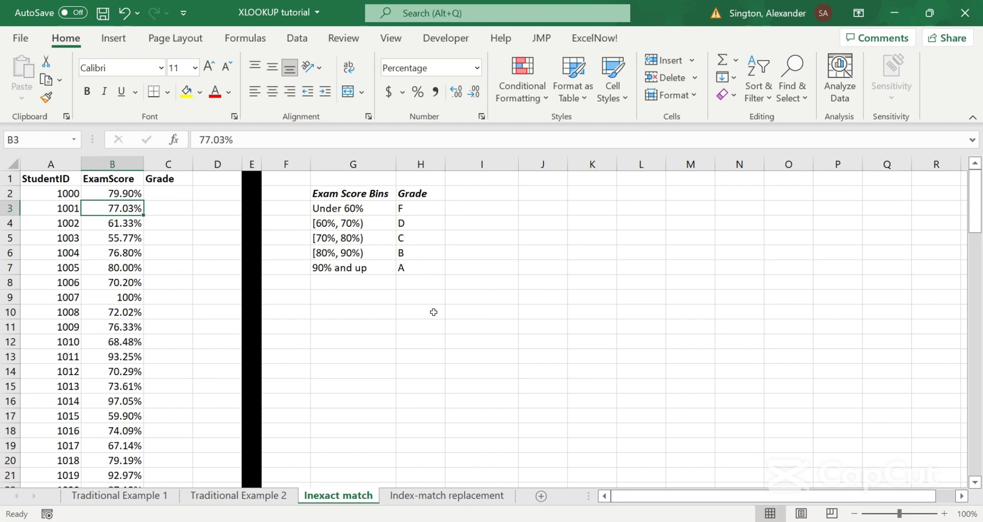
pyautogui.moveTo(364, 237); pyautogui.dragTo(466, 237)
# Add a 'Lookup Value' column heading in I2 beside the grade bins
pyautogui.click(483, 220)
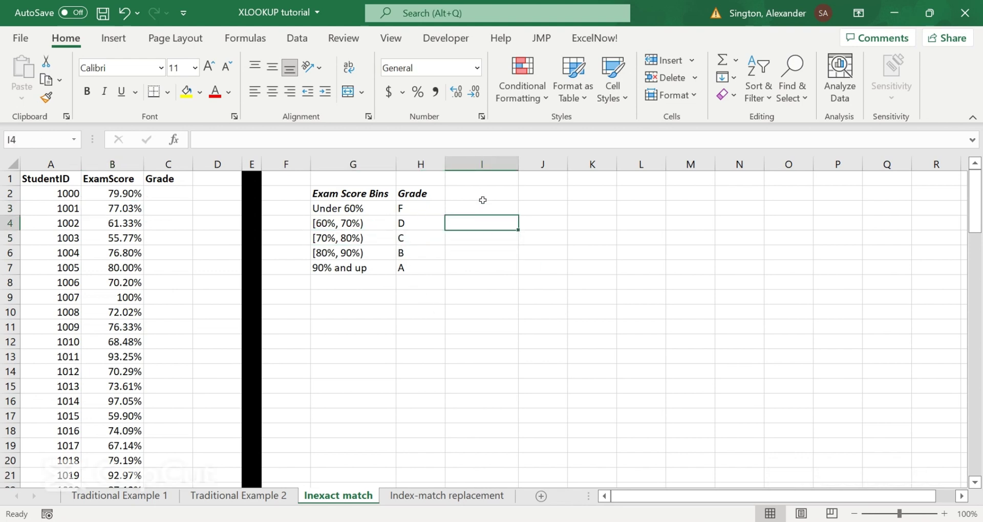
pyautogui.click(482, 200)
pyautogui.write('Lookup')
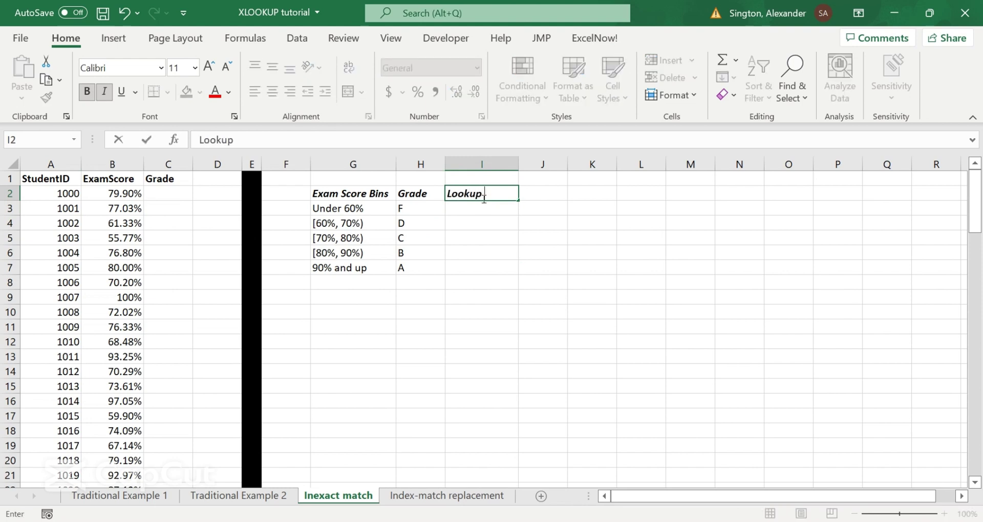
pyautogui.write(' Value')
pyautogui.press('Return')
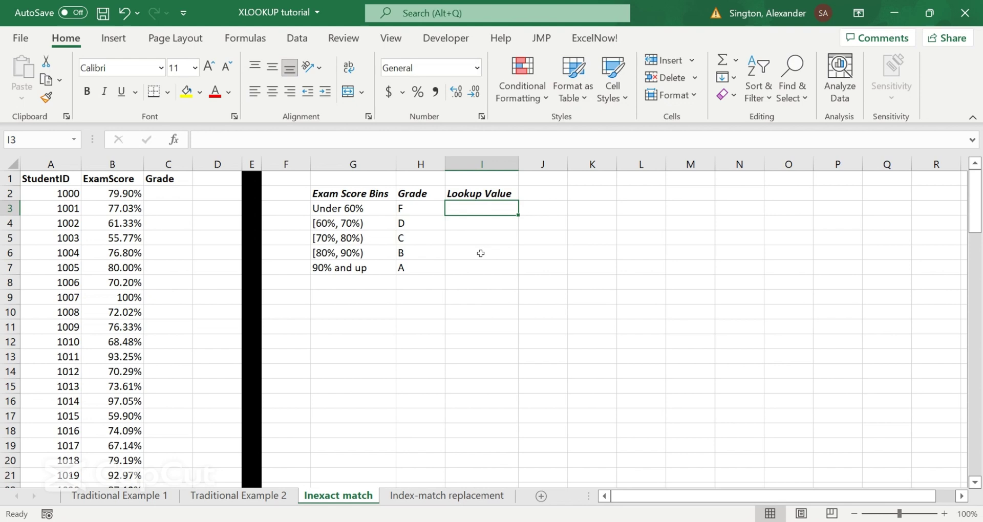
# Enter the bin lower bounds 0, 0.6, 0.7, 0.8 and 0.9 in I3:I7
pyautogui.write('0')
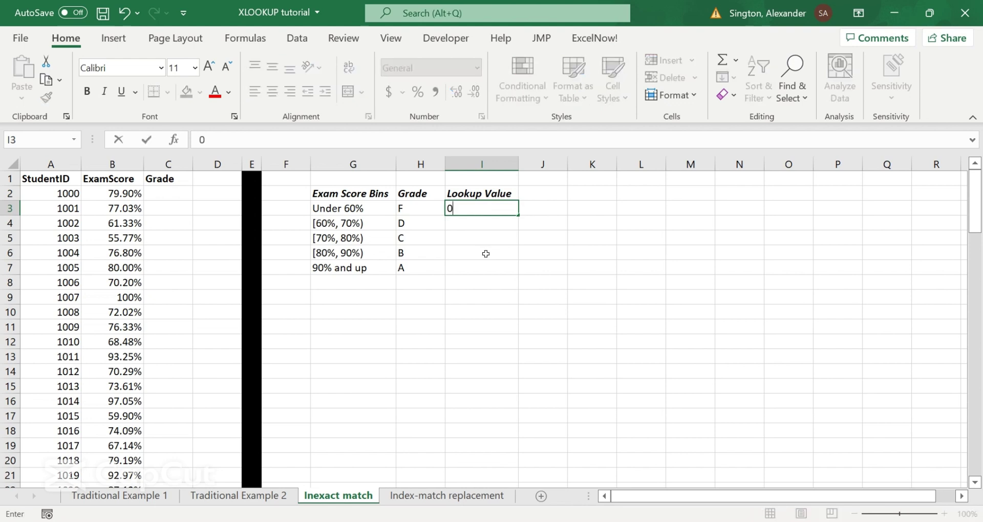
pyautogui.press('Return')
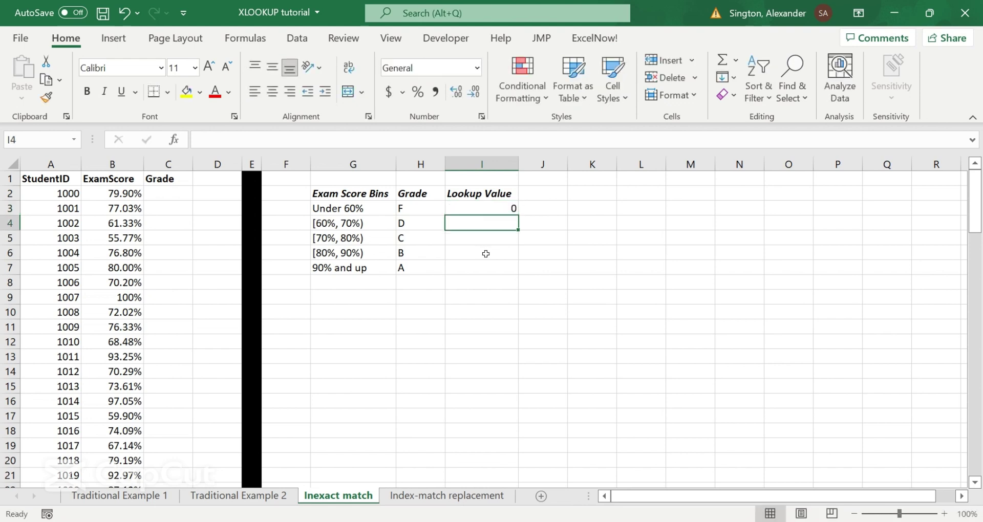
pyautogui.write('0.6')
pyautogui.press('Return')
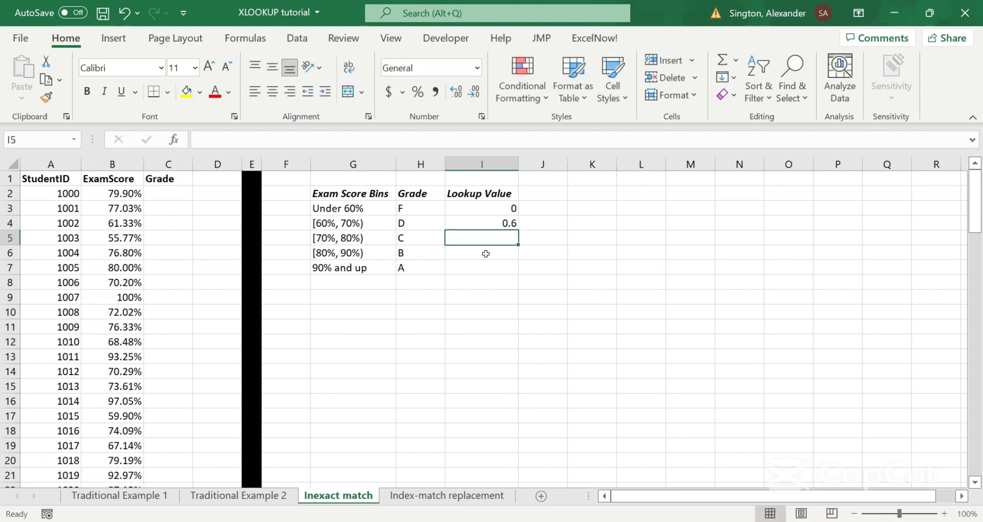
pyautogui.write('0.7')
pyautogui.press('Return')
pyautogui.write('0.8')
pyautogui.press('Return')
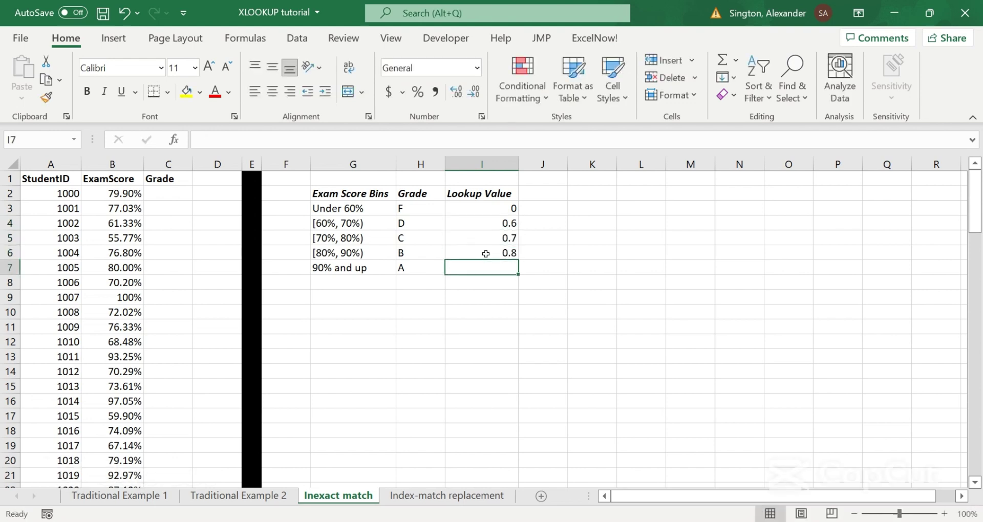
pyautogui.write('0.9')
pyautogui.press('Return')
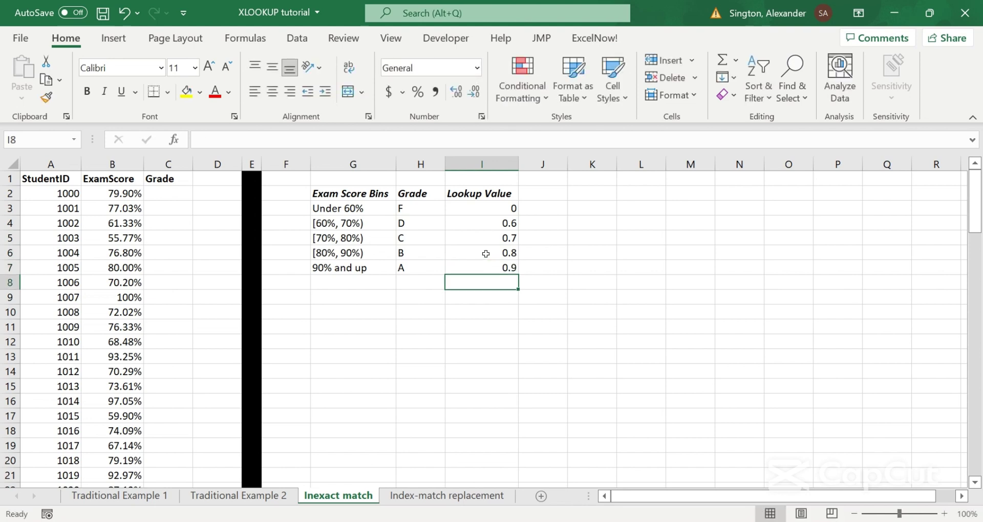
# Start C2's XLOOKUP with B2 as lookup value and the absolute bins $I$3:$I$7
pyautogui.click(167, 192)
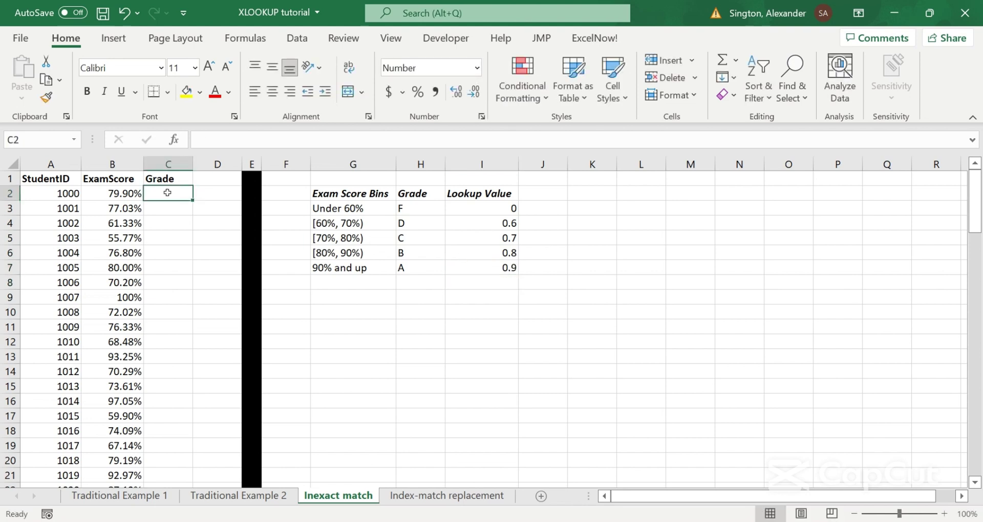
pyautogui.write('=xl')
pyautogui.press('Tab')
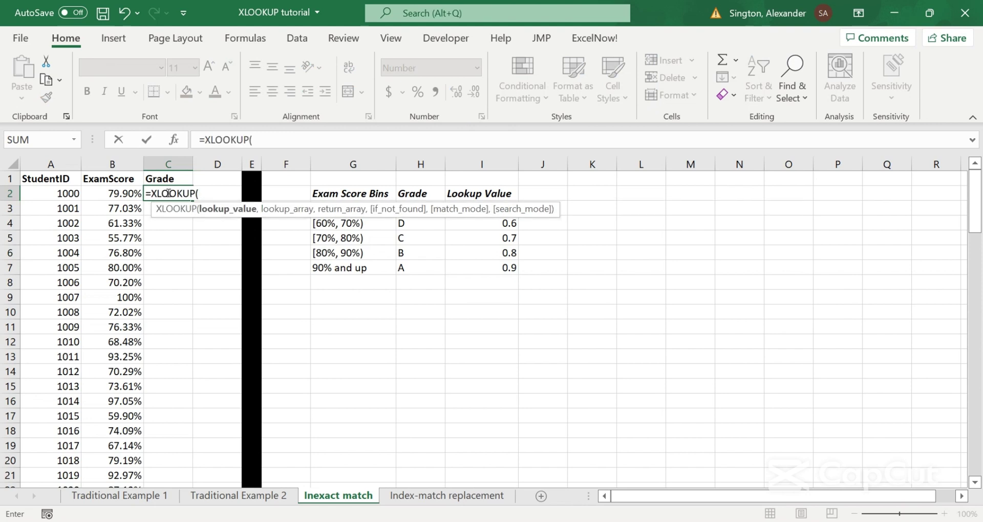
pyautogui.click(125, 195)
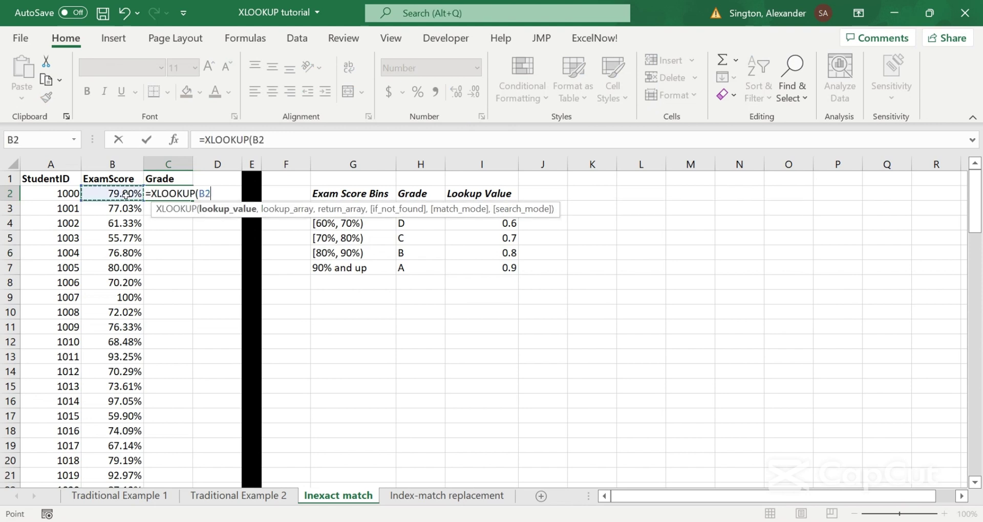
pyautogui.write(',')
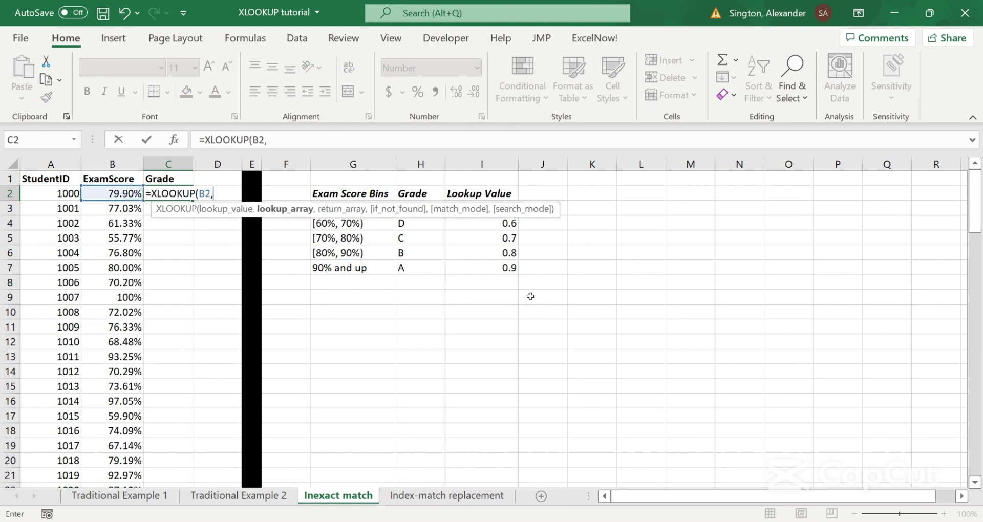
pyautogui.click(504, 269)
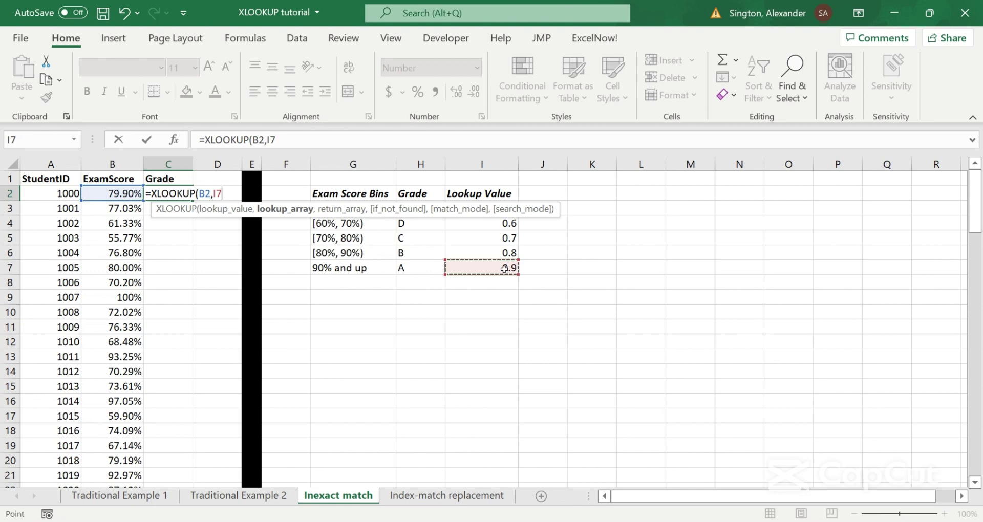
pyautogui.hotkey('shift', 'Up')
pyautogui.hotkey('shift', 'Up')
pyautogui.hotkey('shift', 'Up')
pyautogui.hotkey('shift', 'Up')
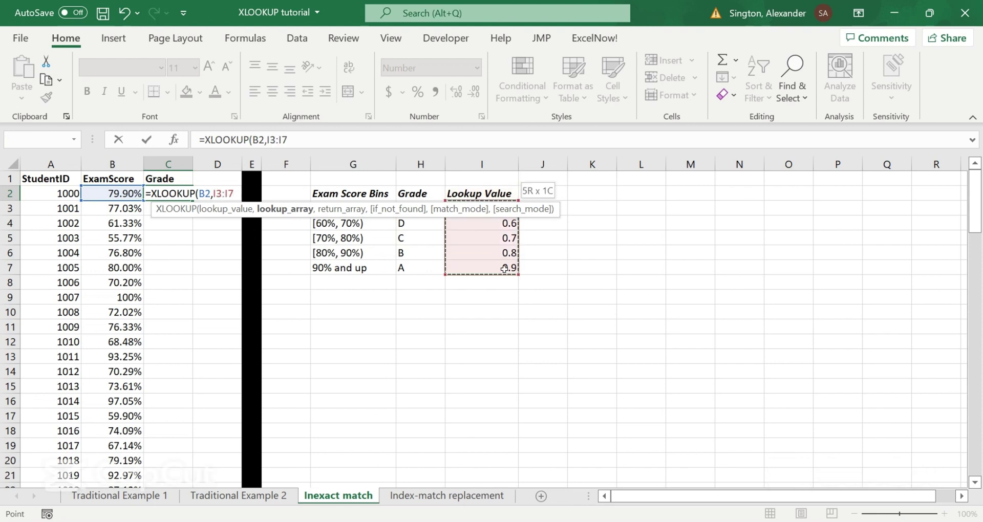
pyautogui.press('F4')
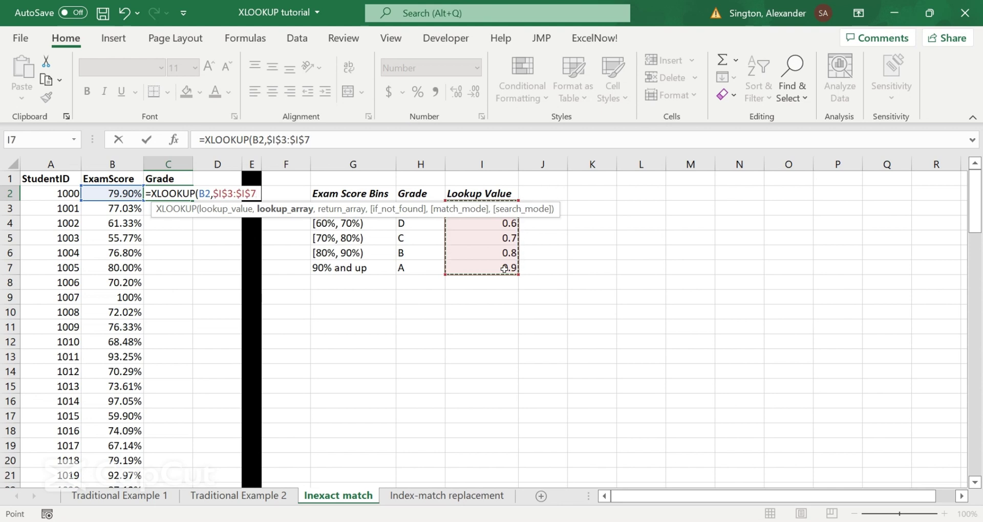
pyautogui.write(',')
# Add return range $H$3:$H$7 and next-smaller match mode (-1), giving grade C
pyautogui.click(430, 229)
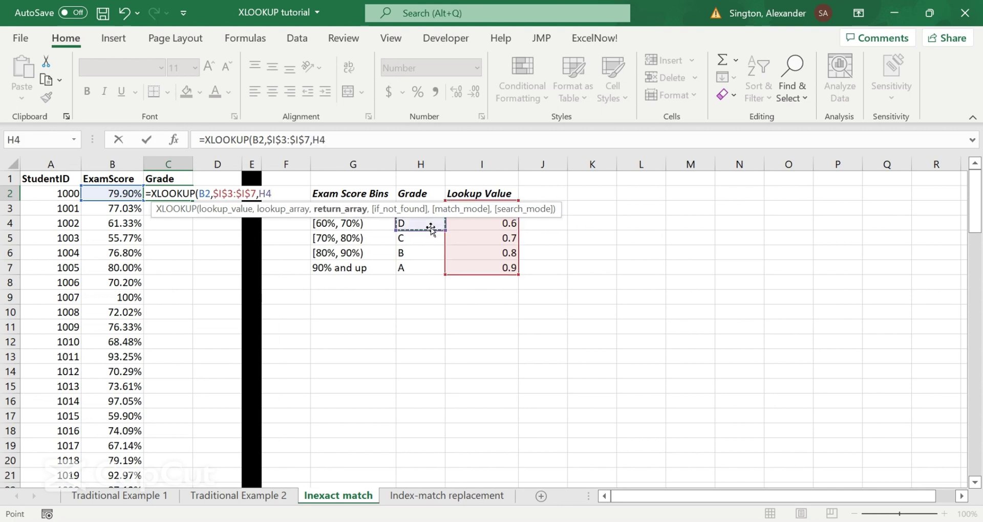
pyautogui.press('Up')
pyautogui.hotkey('ctrl', 'shift', 'Down')
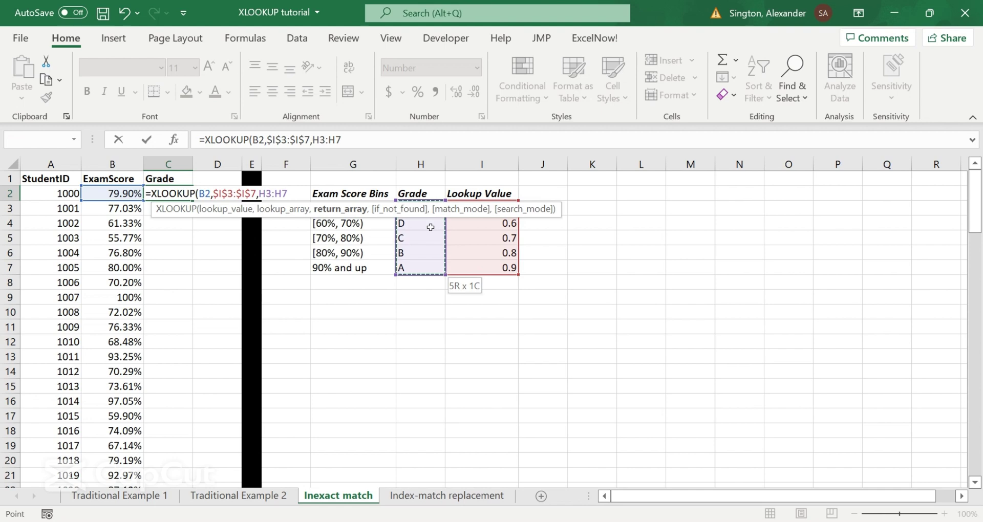
pyautogui.press('F4')
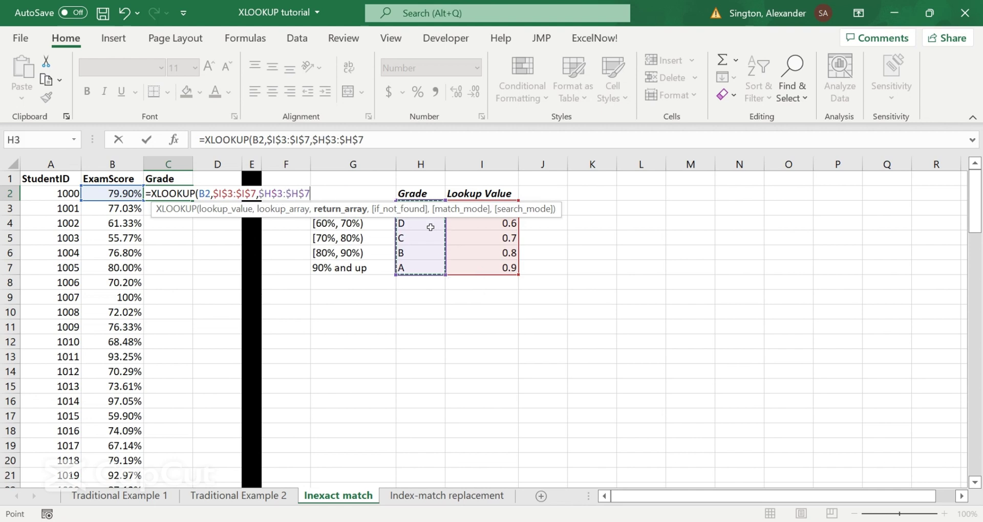
pyautogui.write(',')
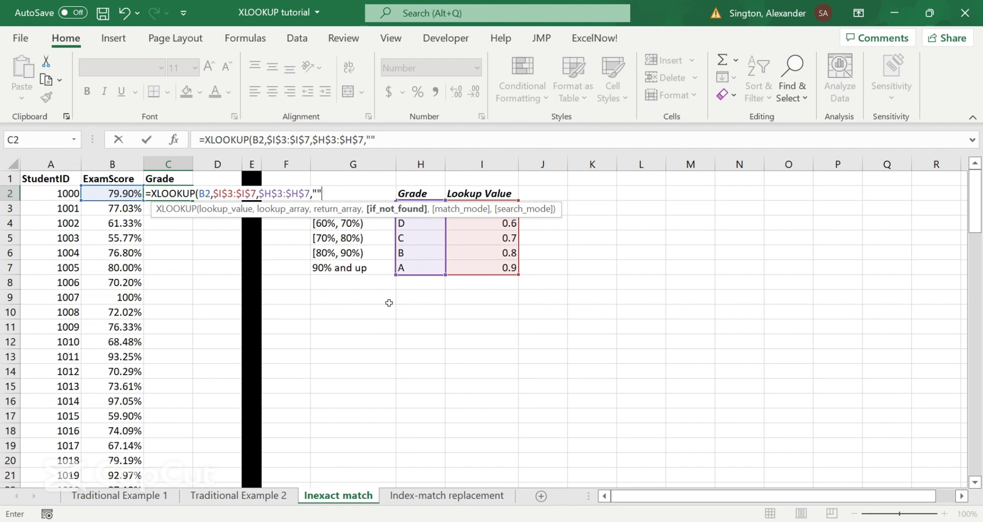
pyautogui.write(',')
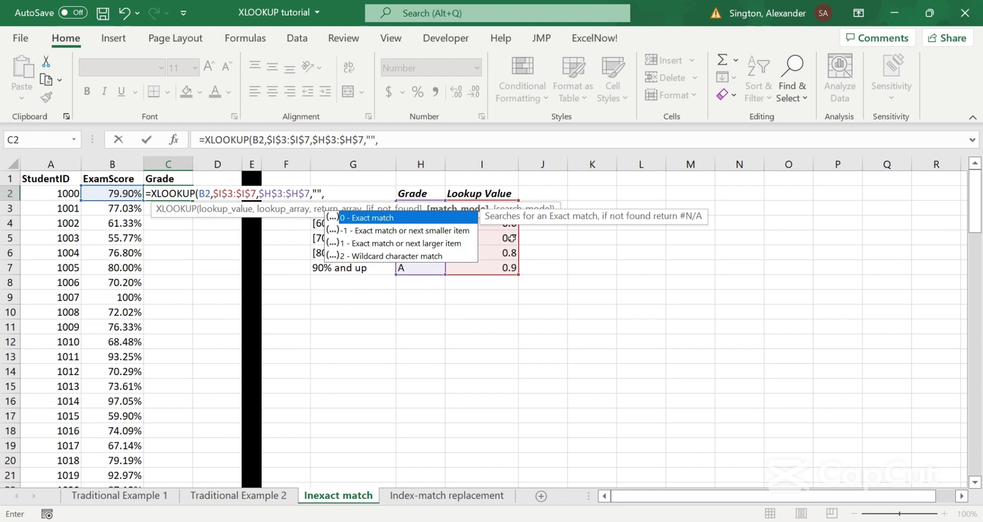
pyautogui.write('-1')
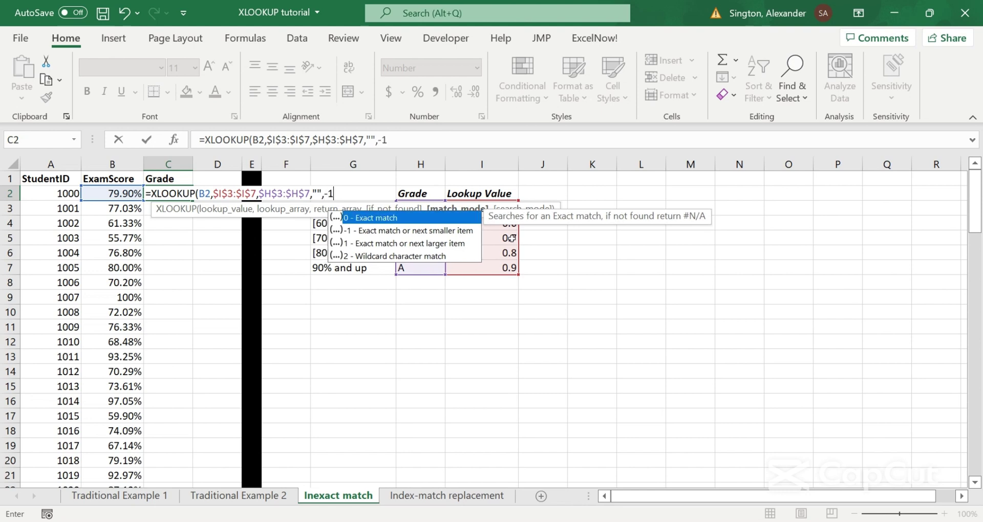
pyautogui.write(')')
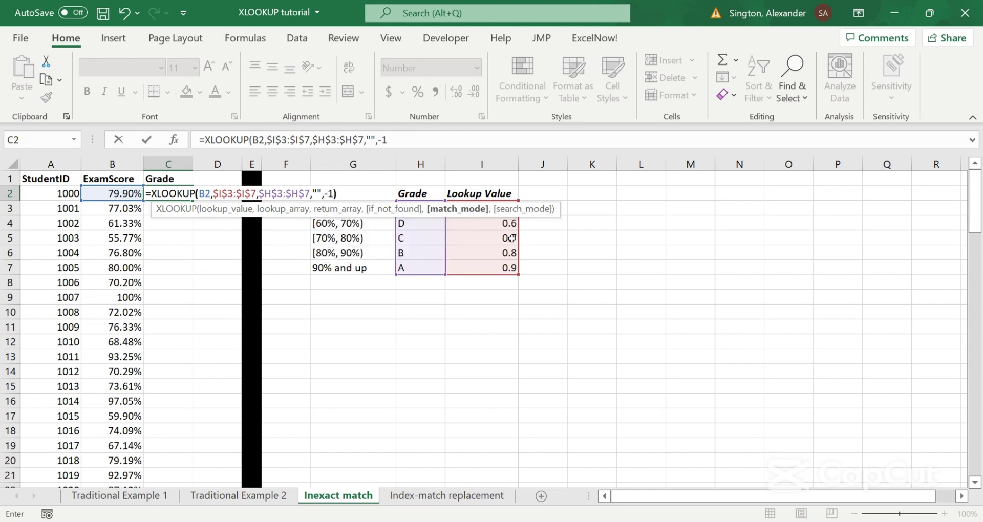
pyautogui.press('Return')
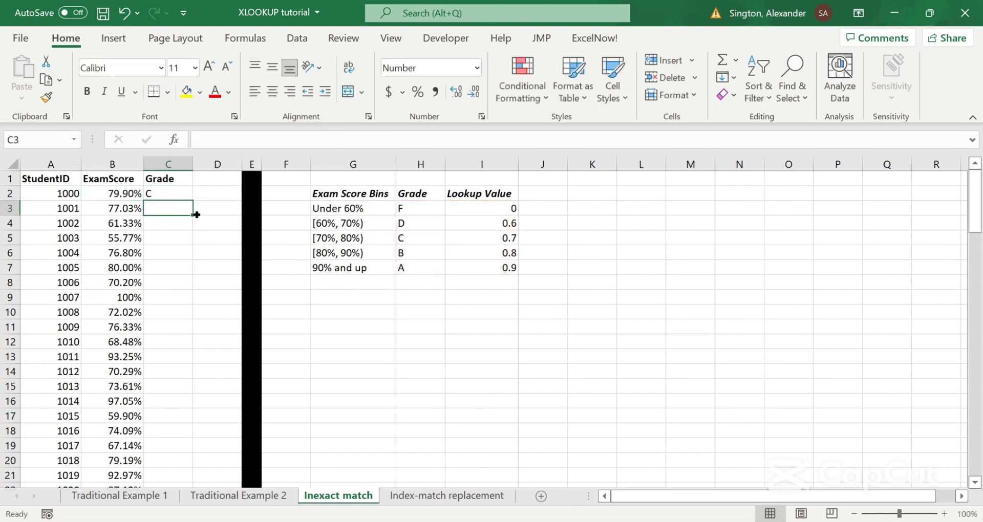
# Copy the grade formula down the Grade column, check the 100% row, and open Index-match replacement
pyautogui.click(171, 197)
pyautogui.doubleClick(192, 199)
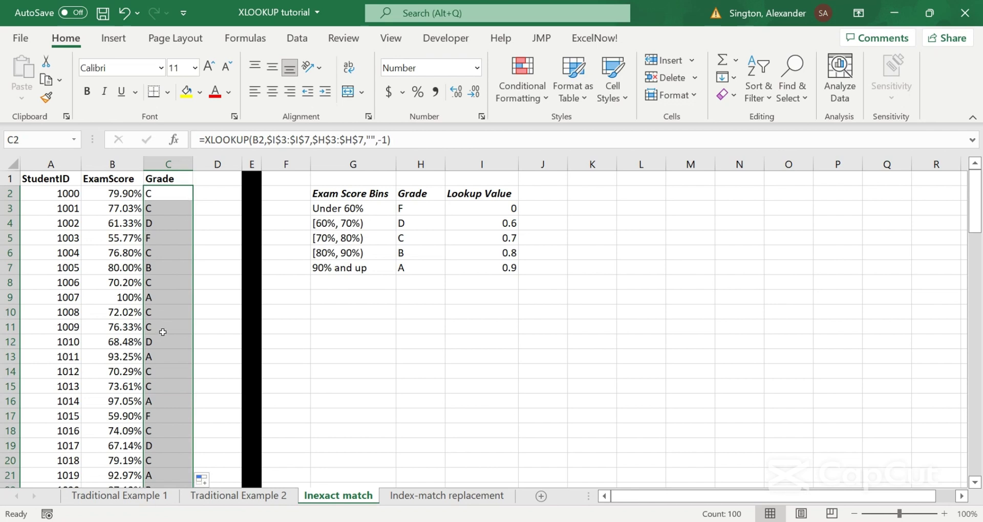
pyautogui.click(174, 298)
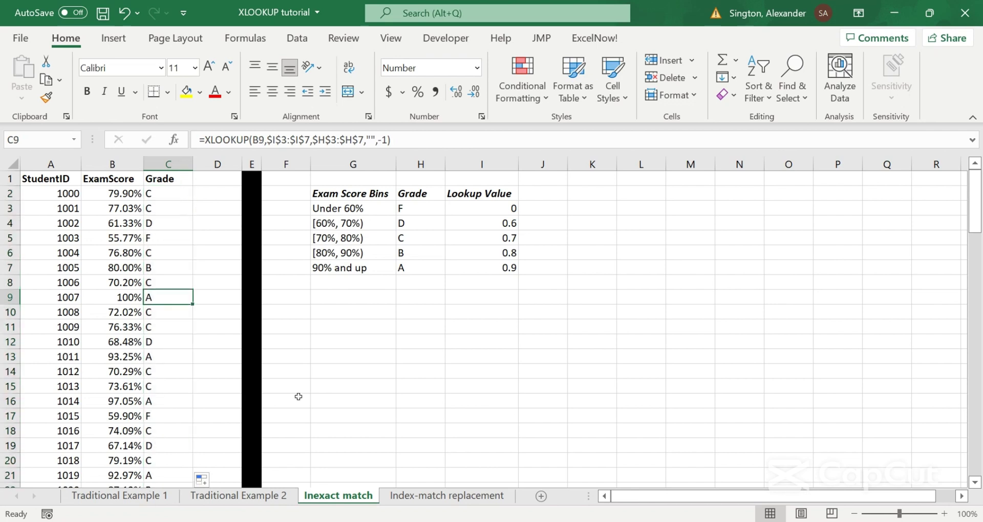
pyautogui.click(444, 497)
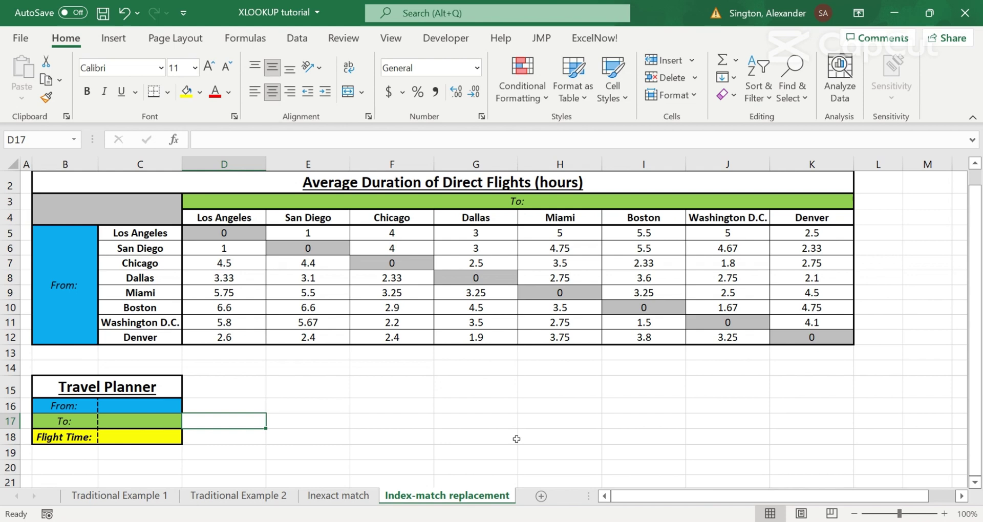
pyautogui.moveTo(144, 234); pyautogui.dragTo(146, 338)
pyautogui.click(222, 217)
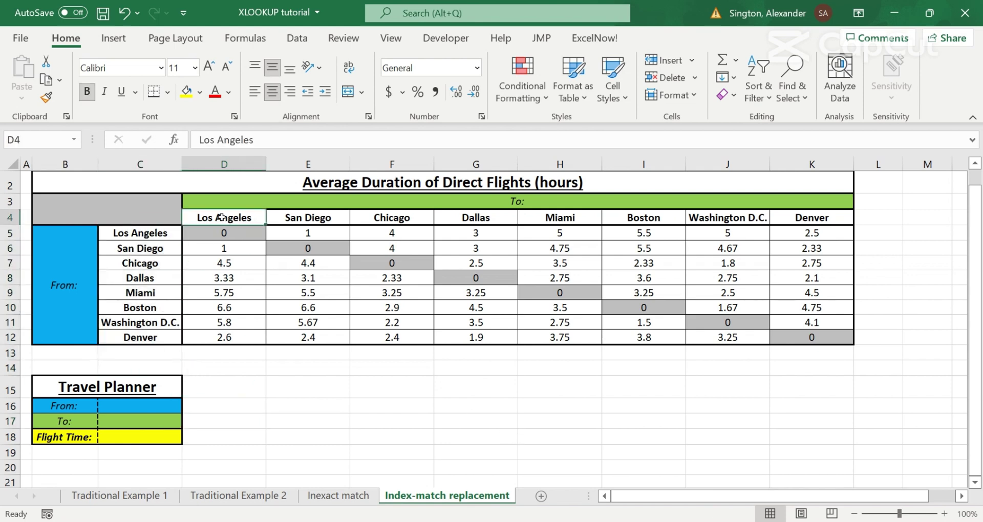
pyautogui.hotkey('ctrl', 'shift', 'Right')
pyautogui.press('Left')
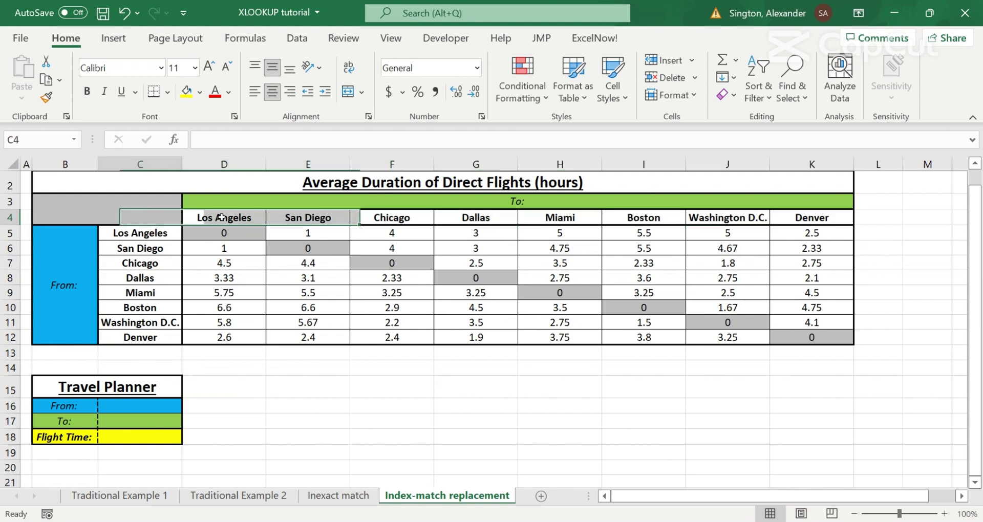
pyautogui.press('Right')
pyautogui.press('Down')
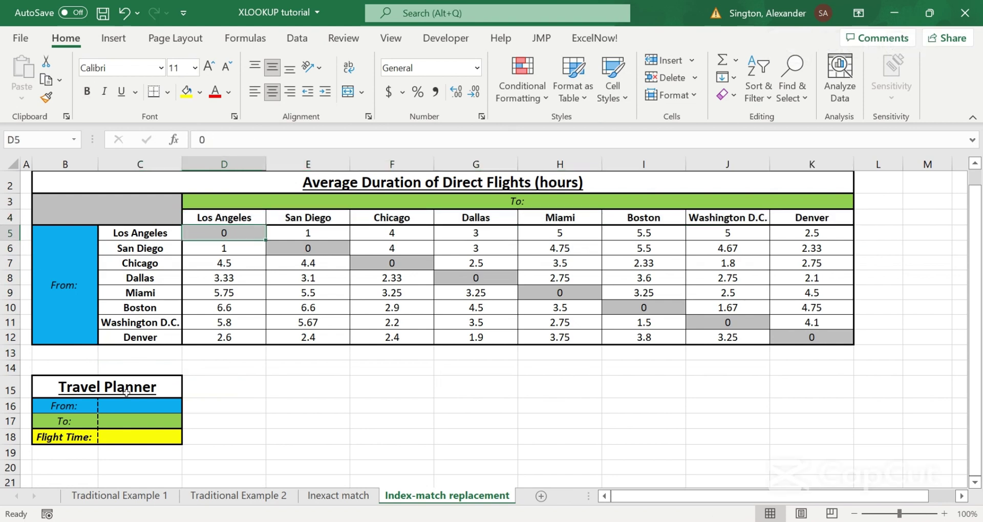
pyautogui.click(140, 404)
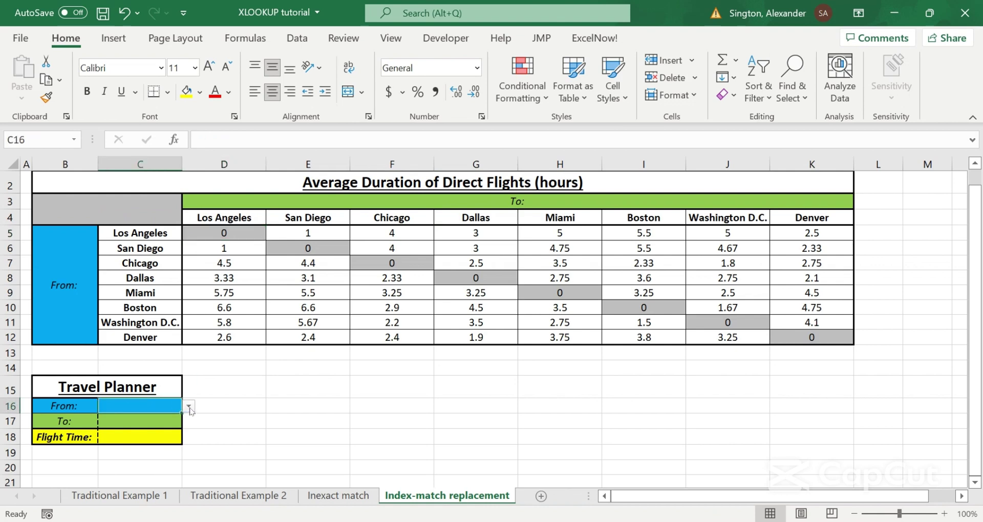
pyautogui.click(189, 406)
pyautogui.press('Escape')
pyautogui.click(142, 424)
pyautogui.click(188, 421)
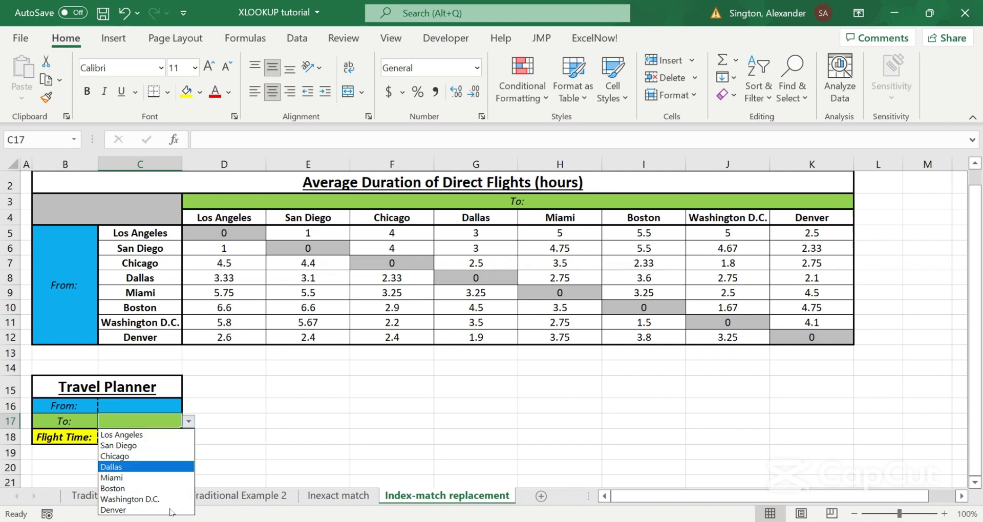
pyautogui.press('Escape')
pyautogui.click(140, 439)
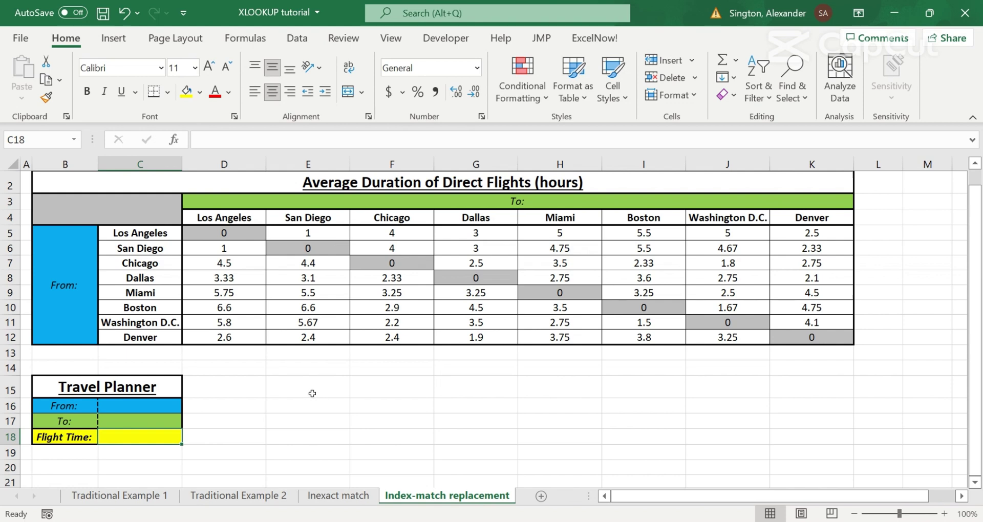
pyautogui.click(301, 407)
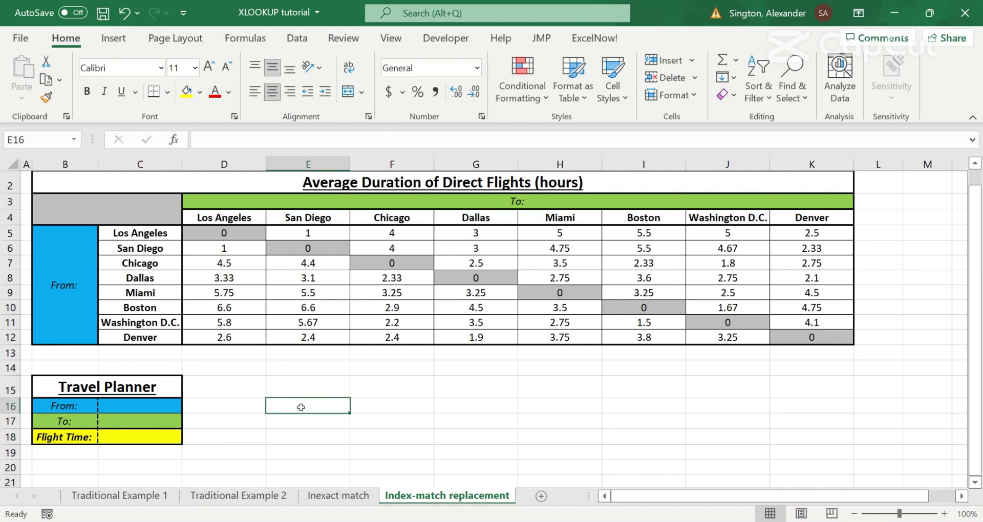
# Enter =XLOOKUP(C17,D4:K4,D5:K12) in E16 to return the To city's flight-time column
pyautogui.write('=xl')
pyautogui.press('Tab')
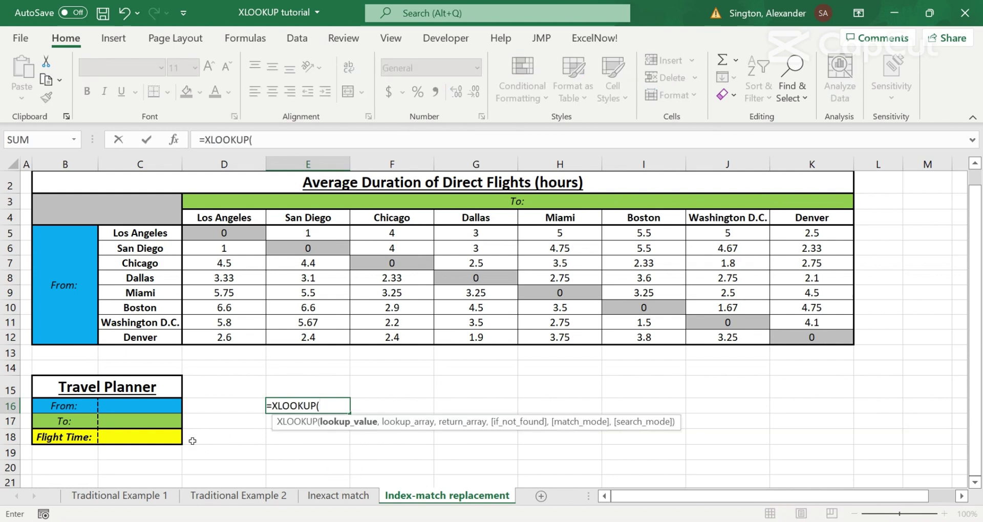
pyautogui.click(141, 420)
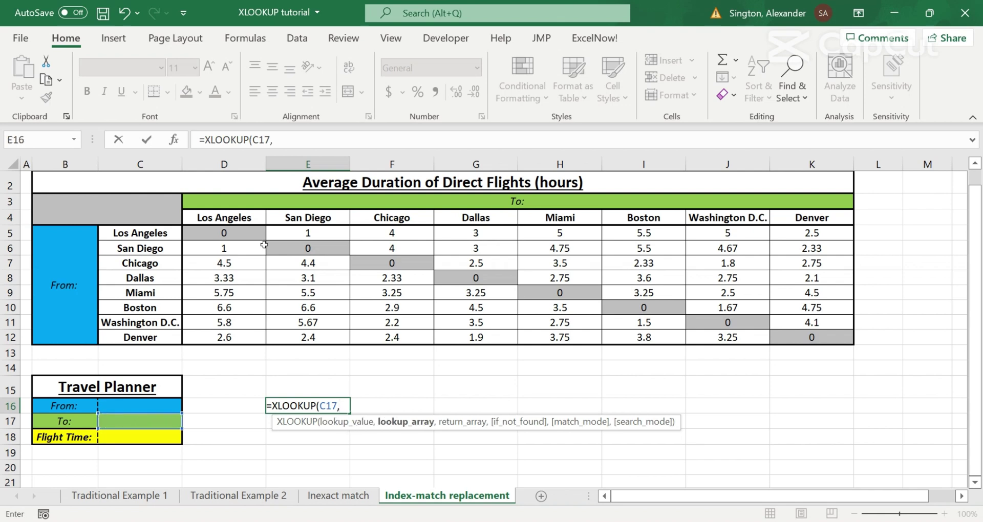
pyautogui.write(',')
pyautogui.click(237, 219)
pyautogui.hotkey('ctrl', 'shift', 'Right')
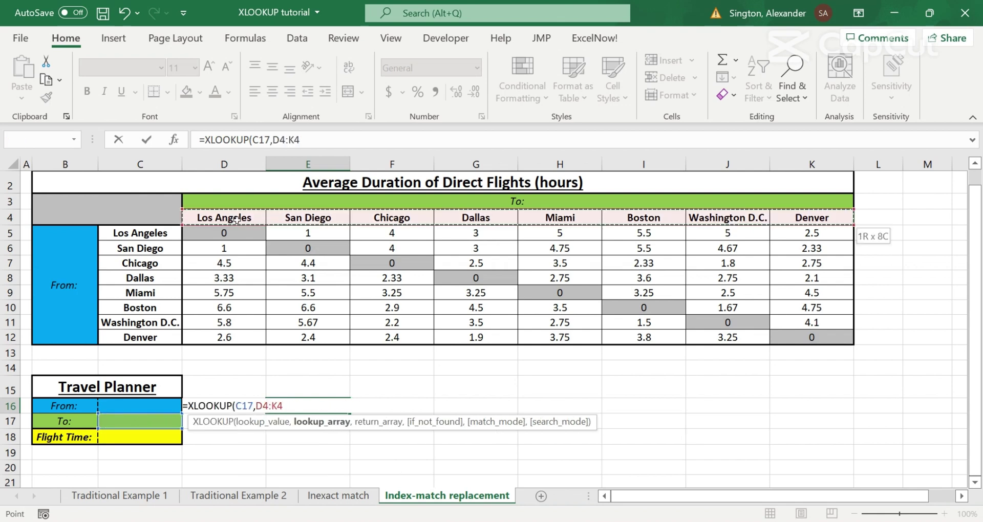
pyautogui.write(',')
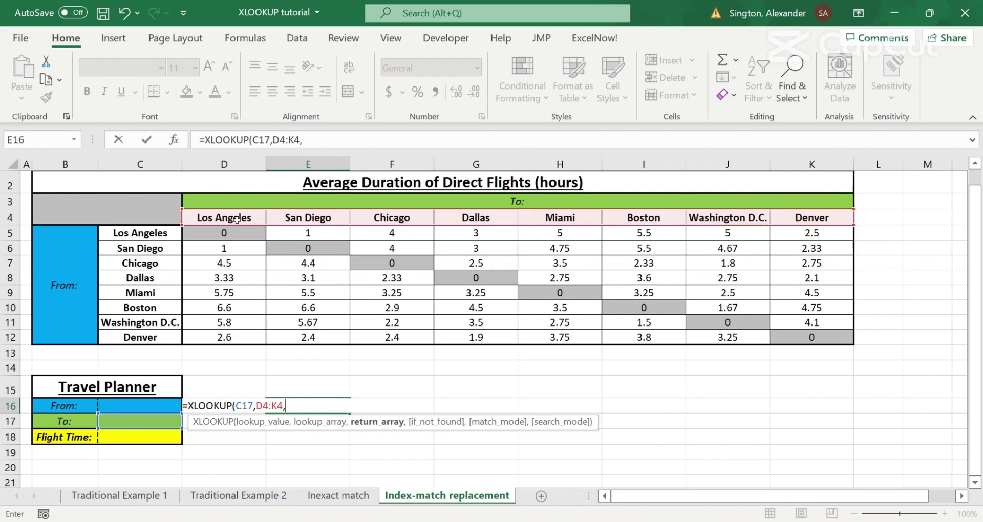
pyautogui.click(246, 231)
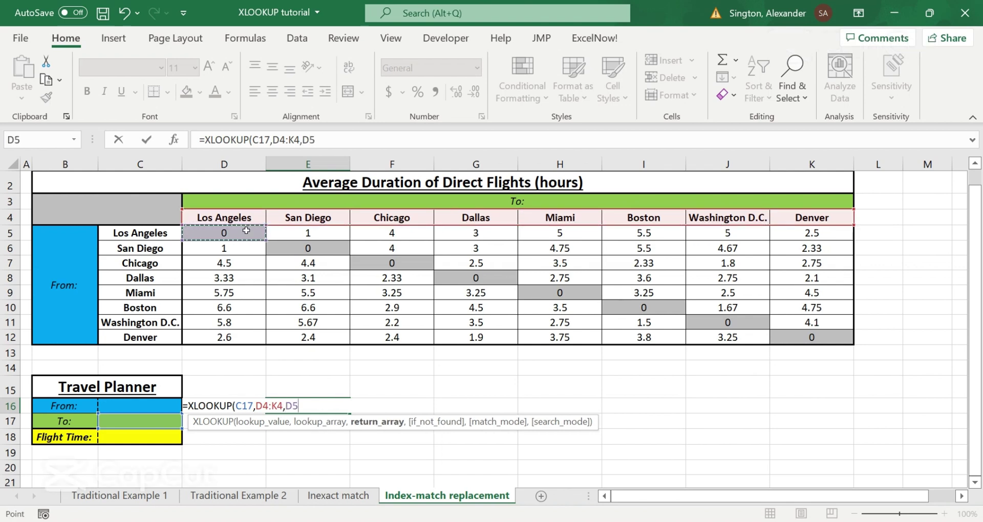
pyautogui.hotkey('ctrl', 'shift', 'Right')
pyautogui.hotkey('ctrl', 'shift', 'Down')
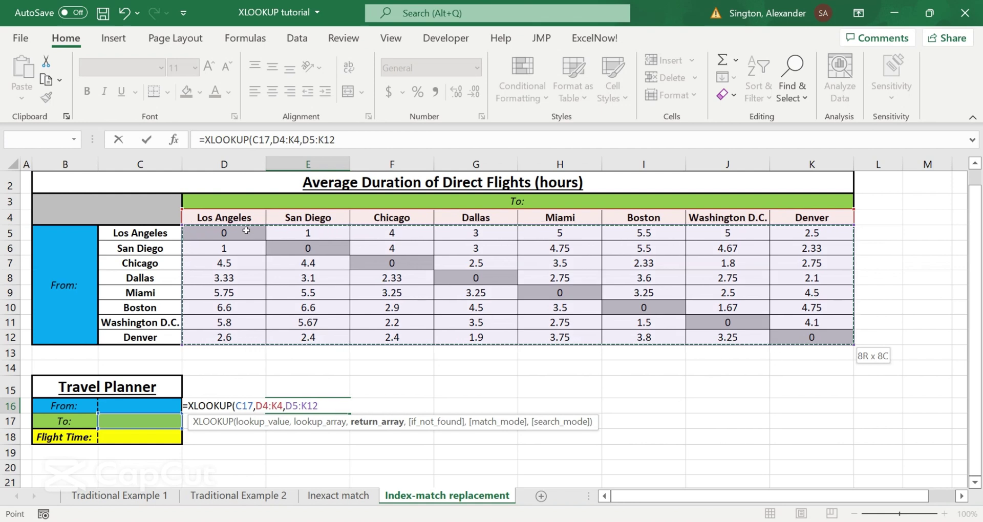
pyautogui.write(')')
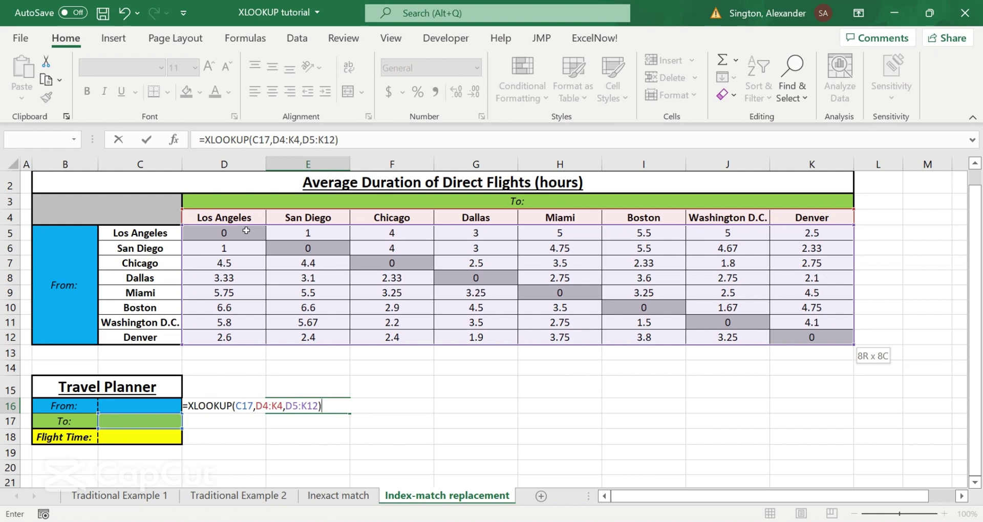
pyautogui.press('Return')
# Choose Chicago as the To city and Los Angeles as the From city from the dropdowns
pyautogui.click(309, 408)
pyautogui.click(176, 425)
pyautogui.click(189, 422)
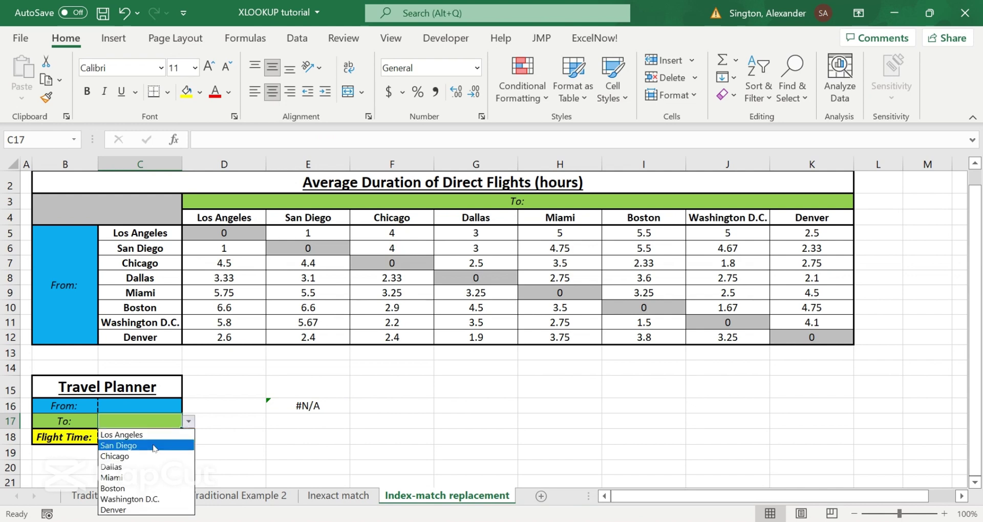
pyautogui.click(139, 456)
pyautogui.click(174, 404)
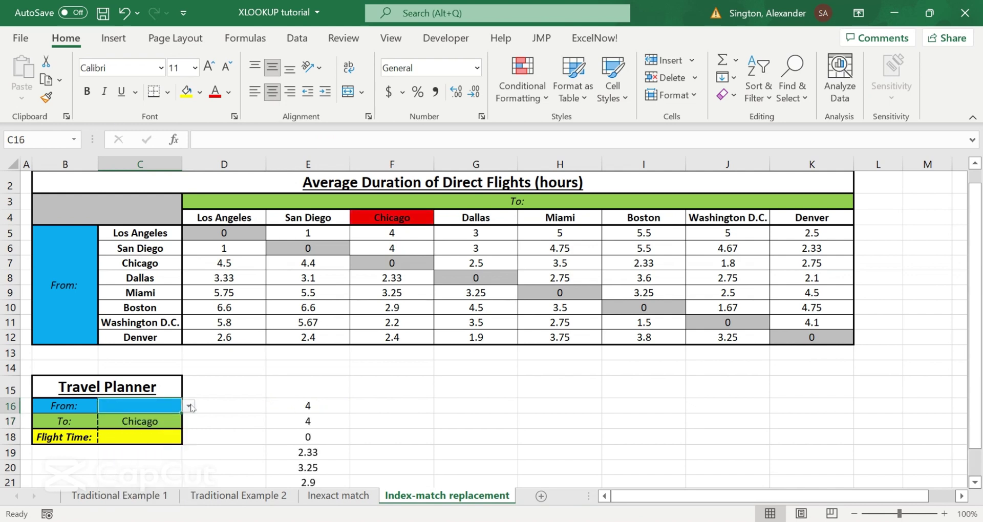
pyautogui.click(189, 406)
pyautogui.click(148, 418)
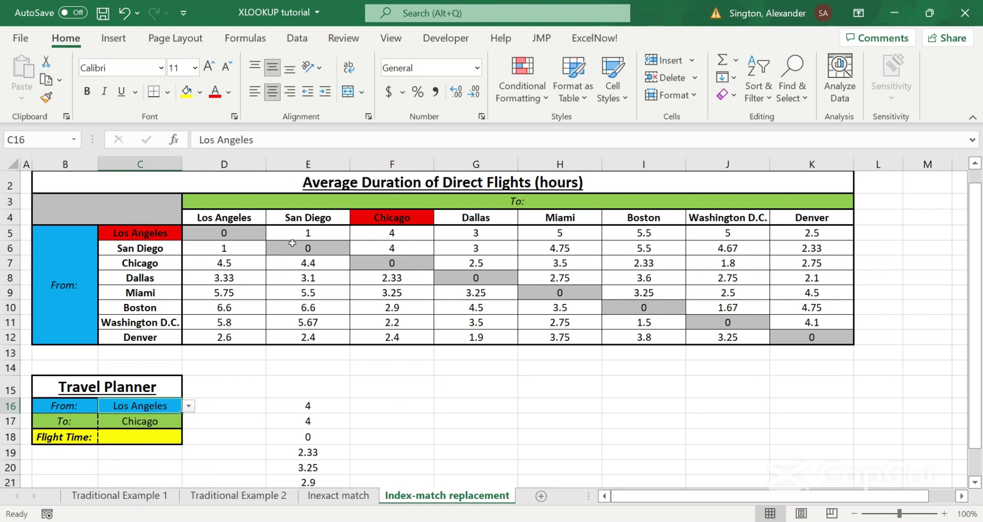
# Compare the spilled E16 results against the Chicago column of the flight-time matrix
pyautogui.scroll(-1, 448, 410)
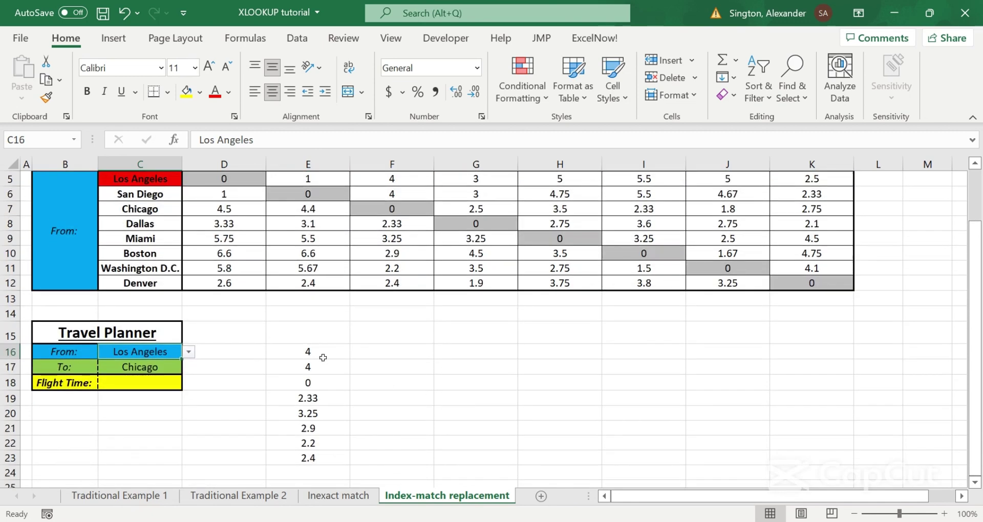
pyautogui.click(324, 354)
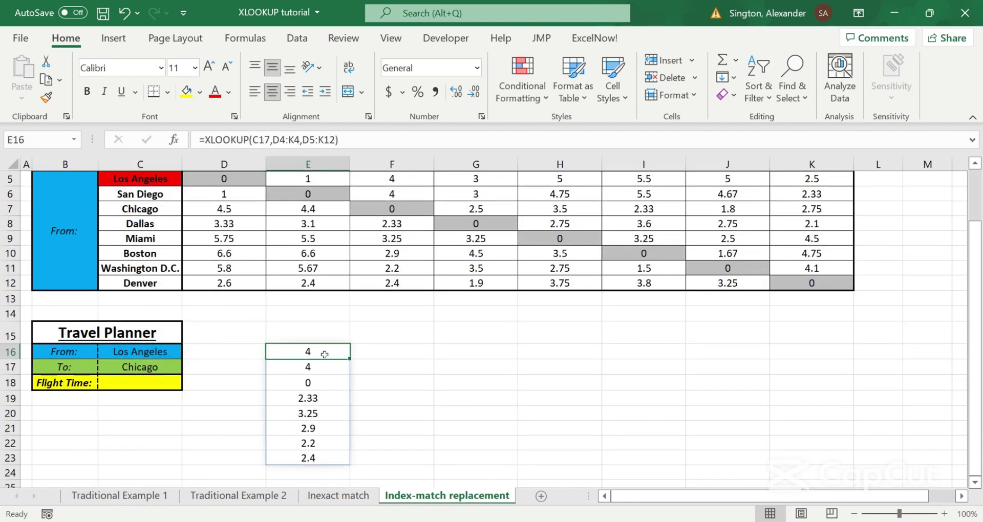
pyautogui.scroll(2, 420, 354)
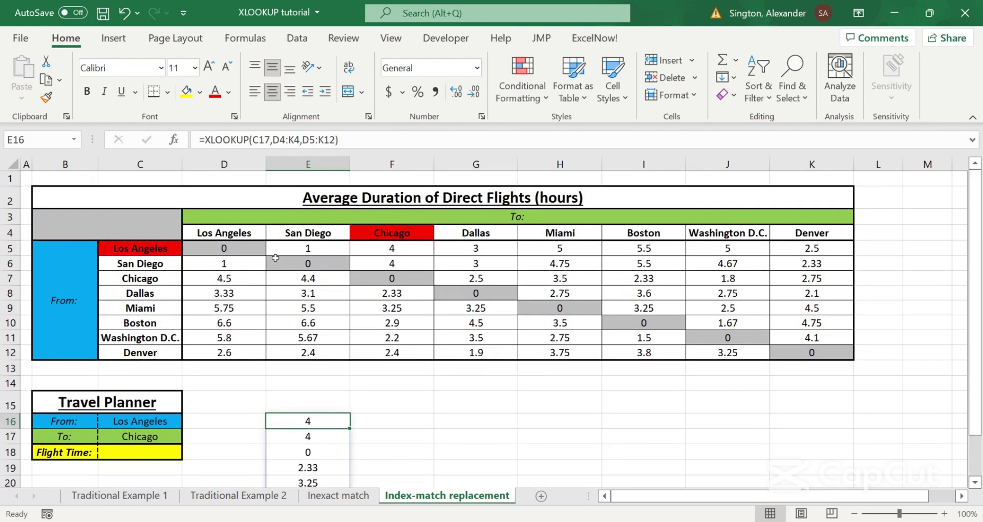
pyautogui.click(384, 245)
pyautogui.moveTo(384, 245); pyautogui.dragTo(405, 353)
pyautogui.click(407, 384)
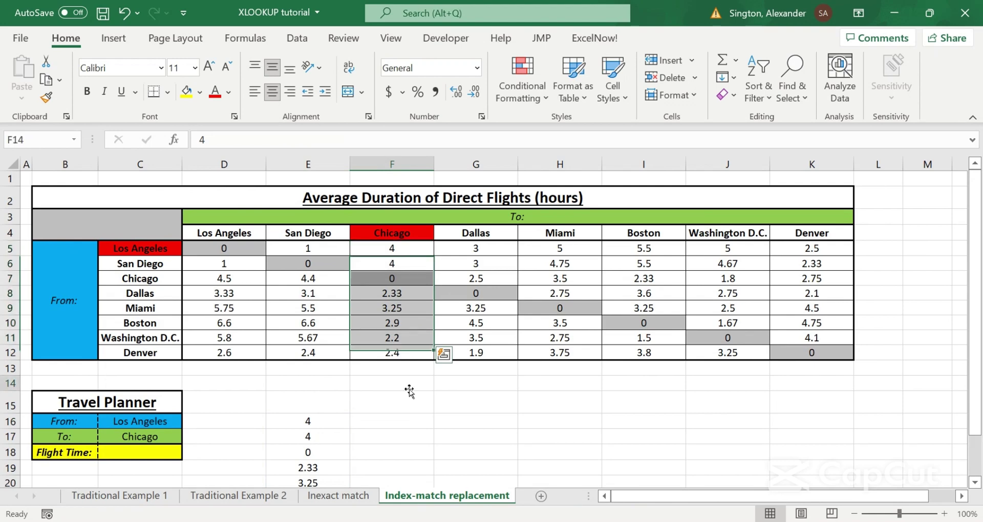
pyautogui.scroll(-1, 410, 391)
pyautogui.click(322, 364)
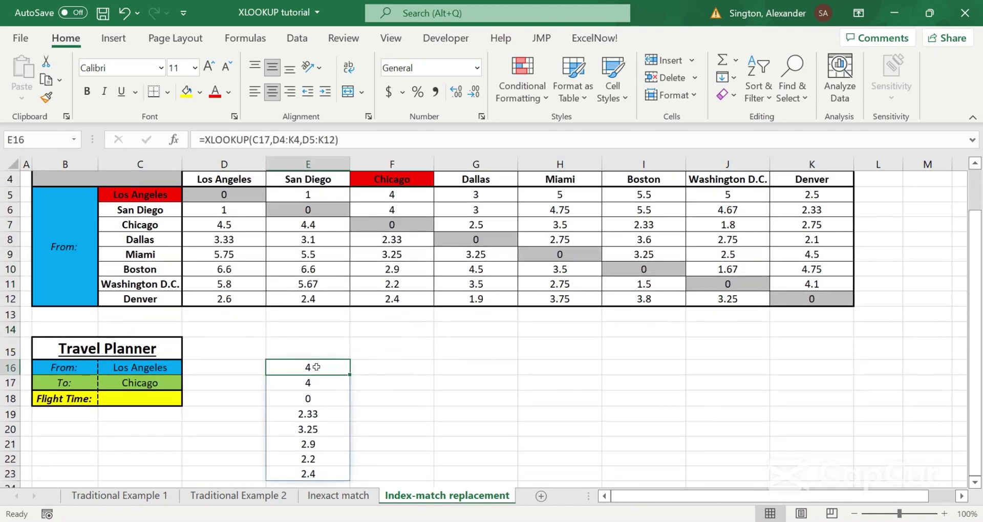
pyautogui.click(138, 386)
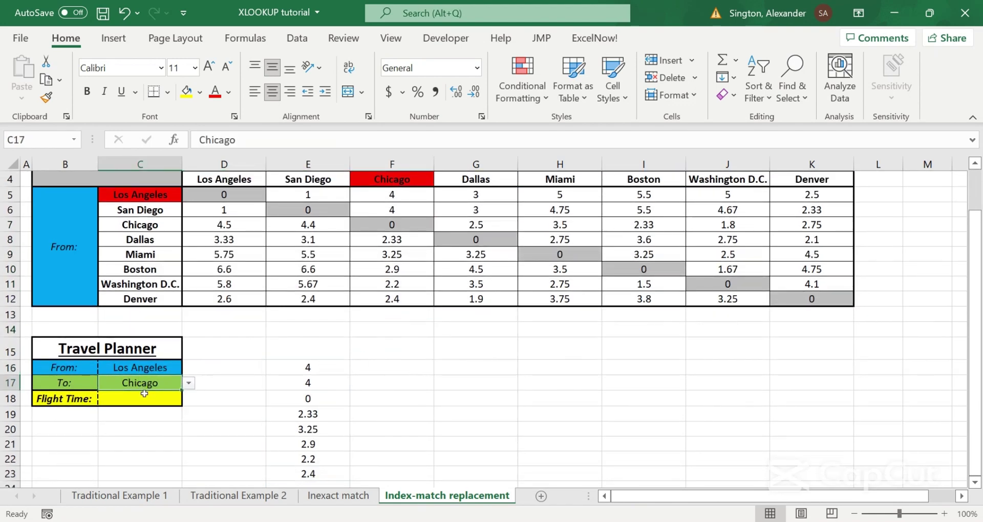
# Start an XLOOKUP in C18 that looks up the From city C16 in C5:C12
pyautogui.click(143, 399)
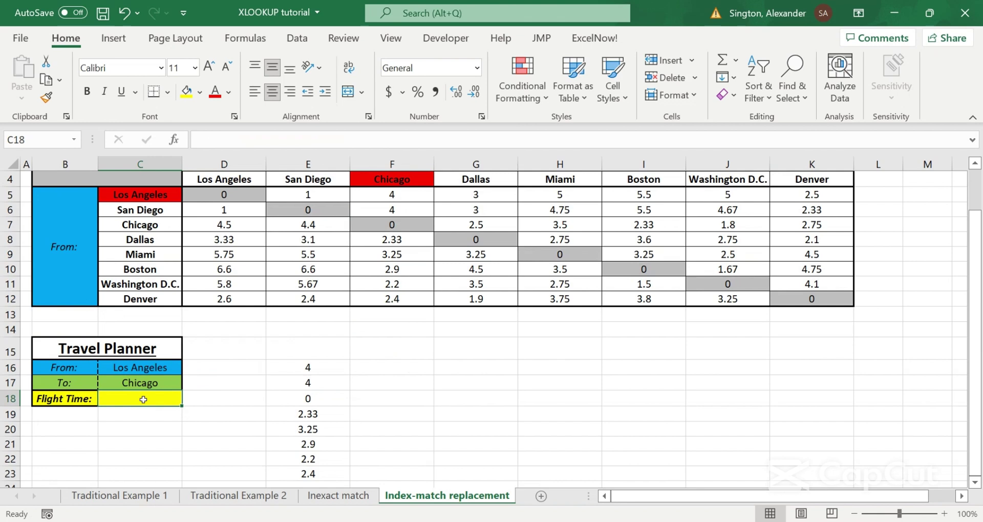
pyautogui.write('=xl')
pyautogui.press('Tab')
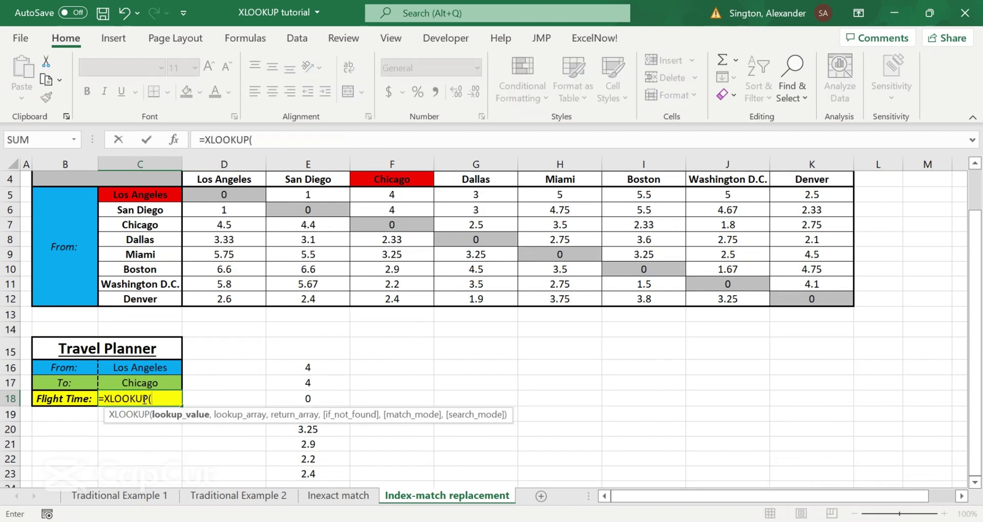
pyautogui.click(160, 369)
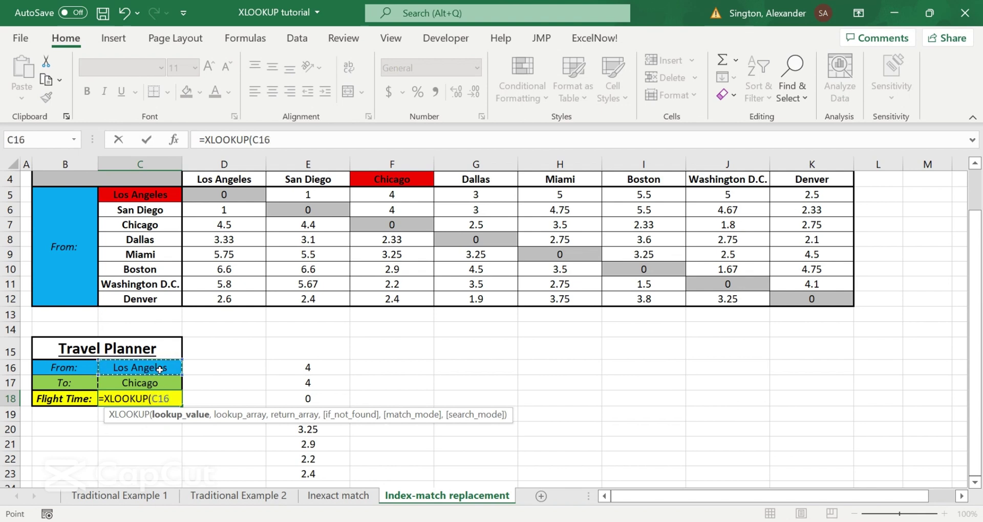
pyautogui.write(',')
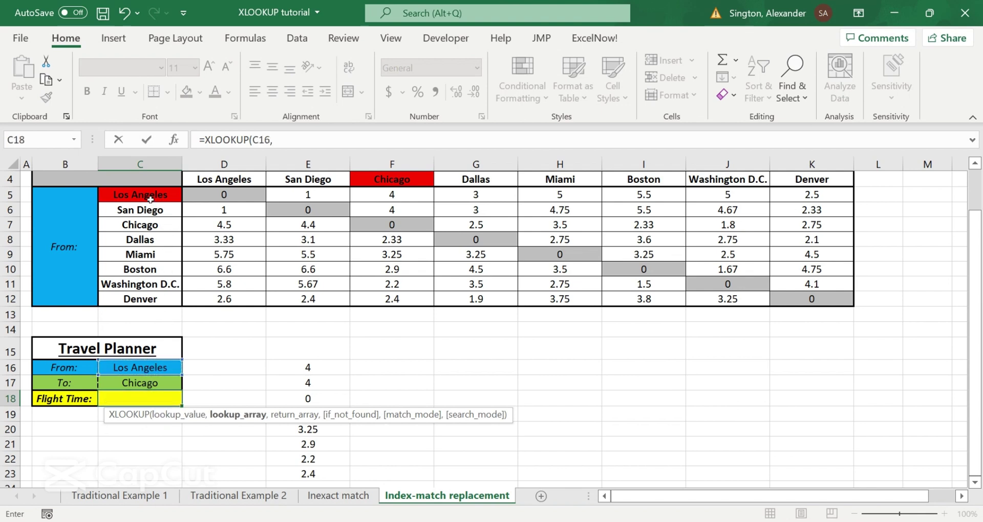
pyautogui.click(150, 200)
pyautogui.hotkey('ctrl', 'shift', 'Down')
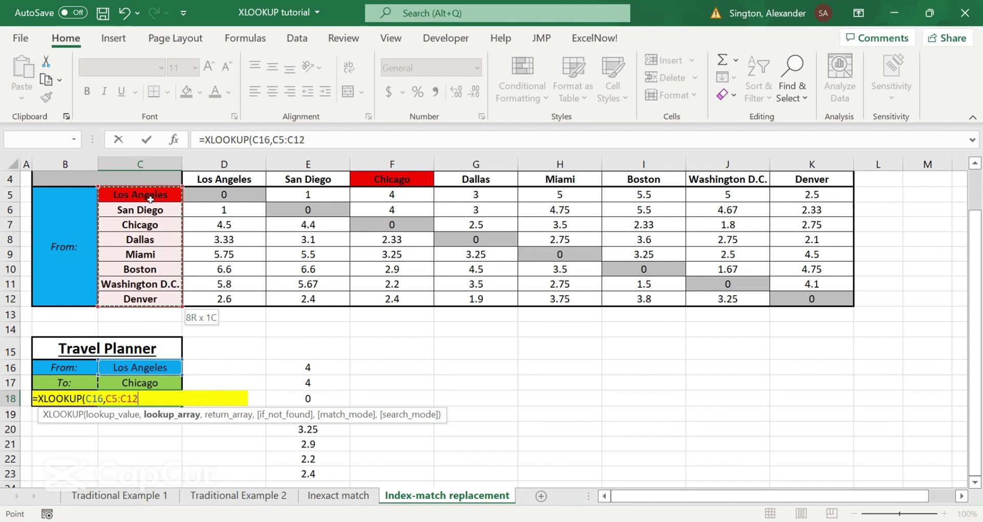
pyautogui.write(',')
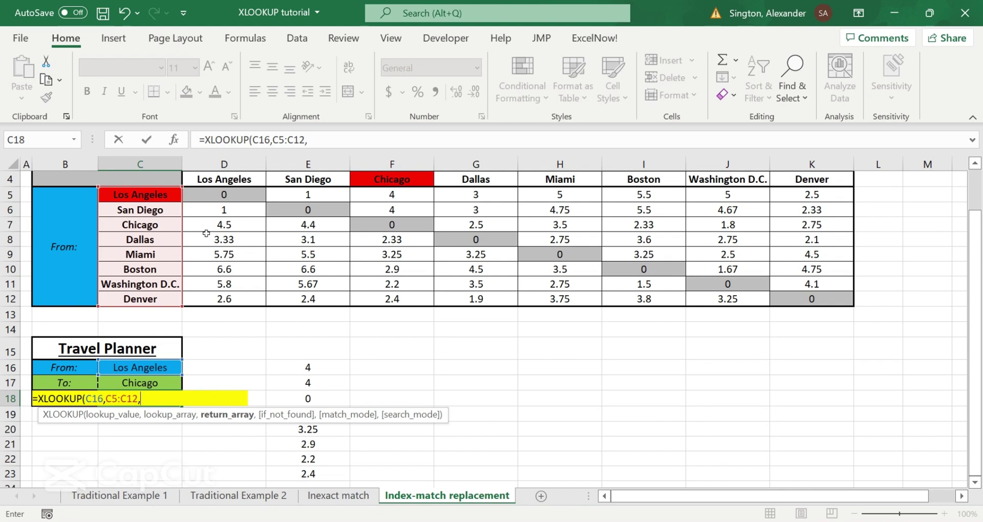
# Nest XLOOKUP(C17,D4:K4,D5:K12) as the return array and enter the formula
pyautogui.write('X')
pyautogui.press('Tab')
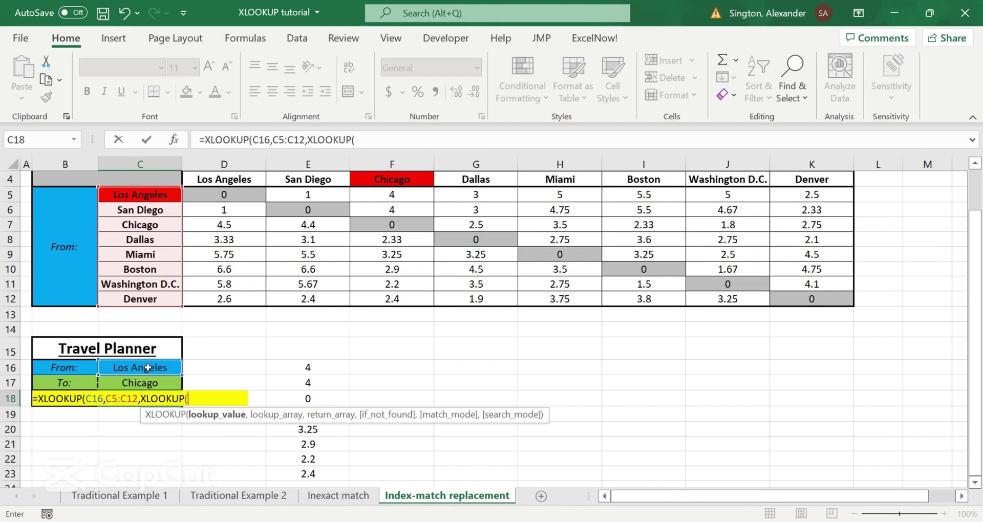
pyautogui.click(148, 383)
pyautogui.write(',')
pyautogui.click(231, 179)
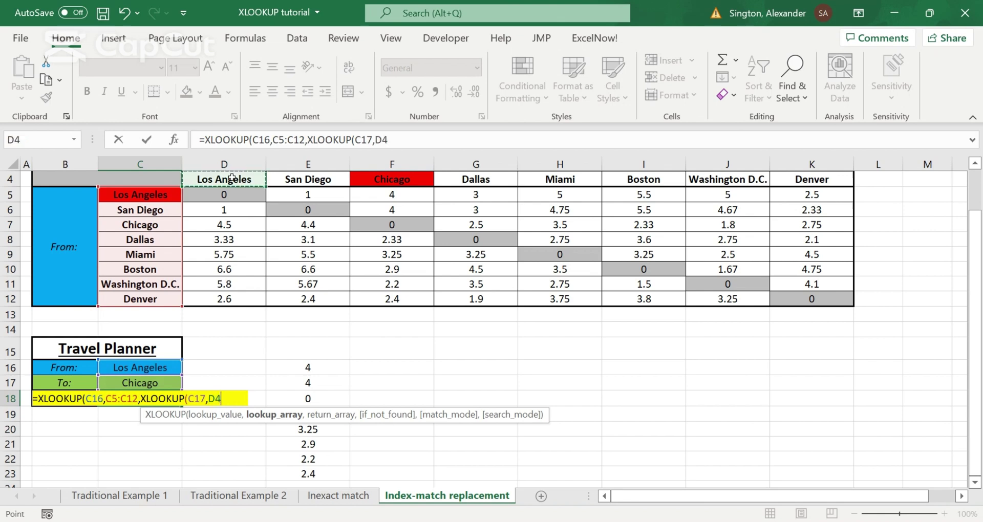
pyautogui.hotkey('ctrl', 'shift', 'Right')
pyautogui.write(',')
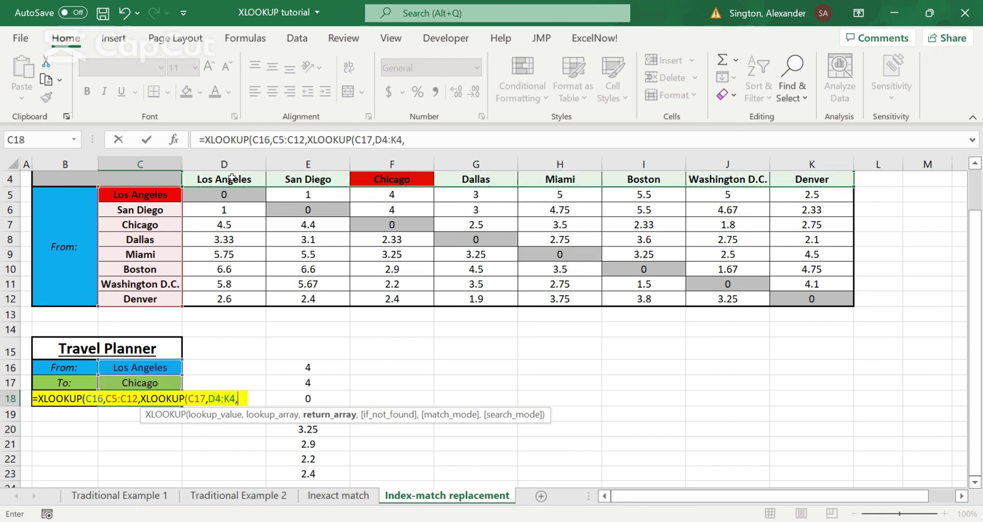
pyautogui.click(238, 191)
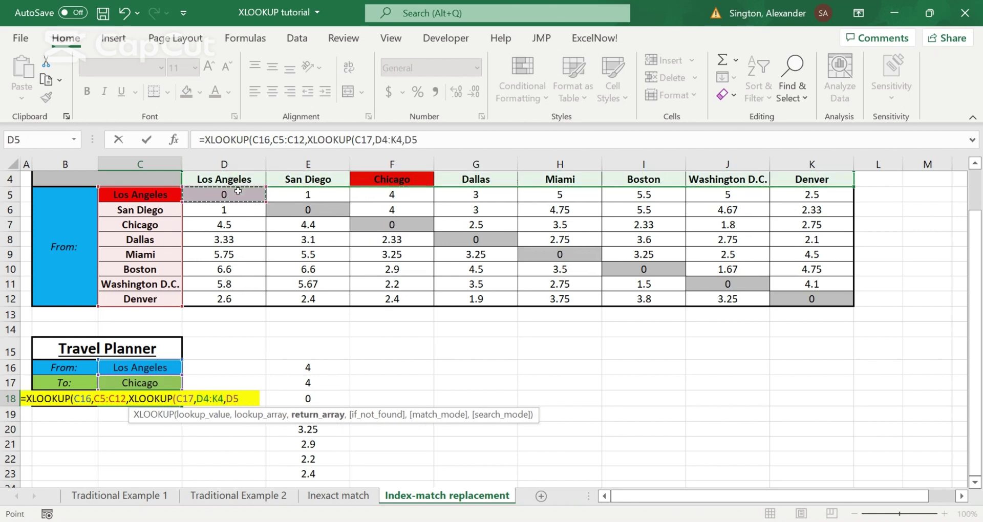
pyautogui.hotkey('ctrl', 'shift', 'Right')
pyautogui.hotkey('ctrl', 'shift', 'Down')
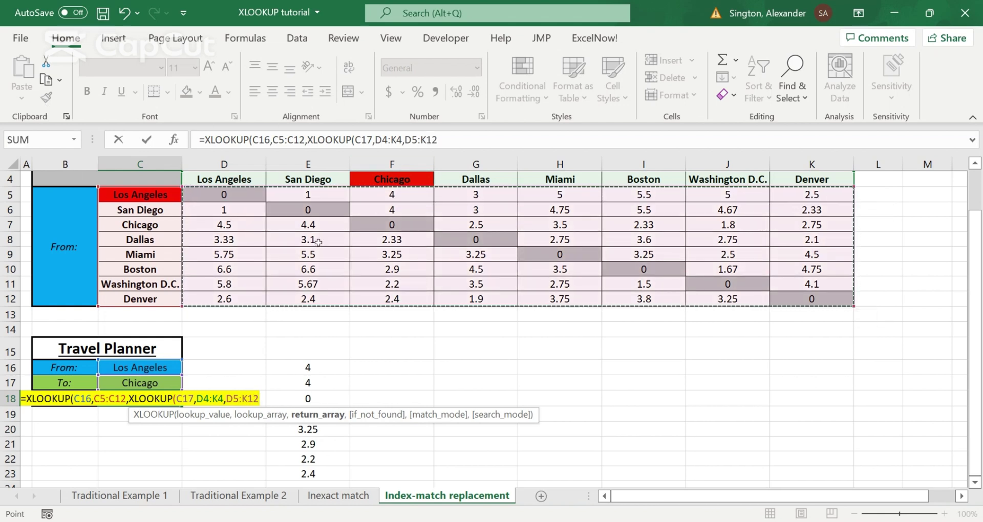
pyautogui.write('))')
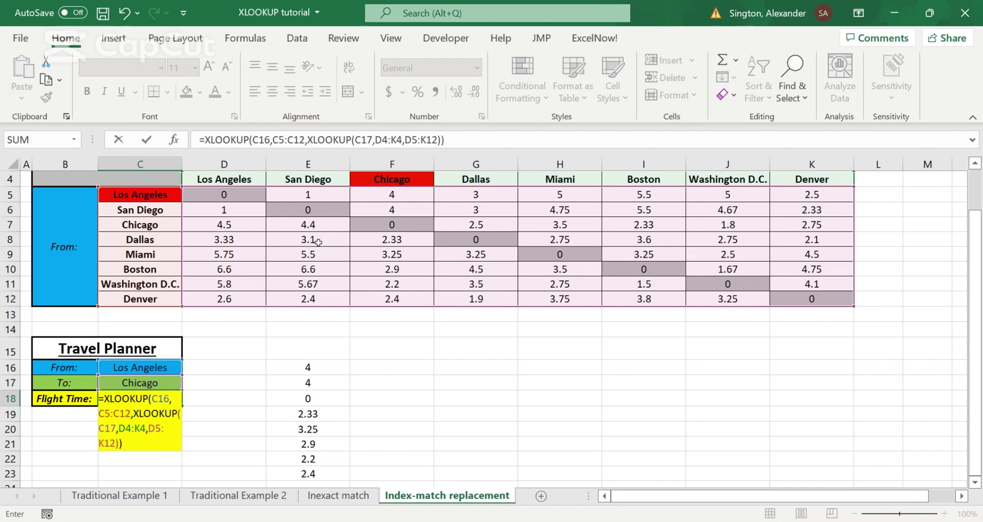
pyautogui.press('Return')
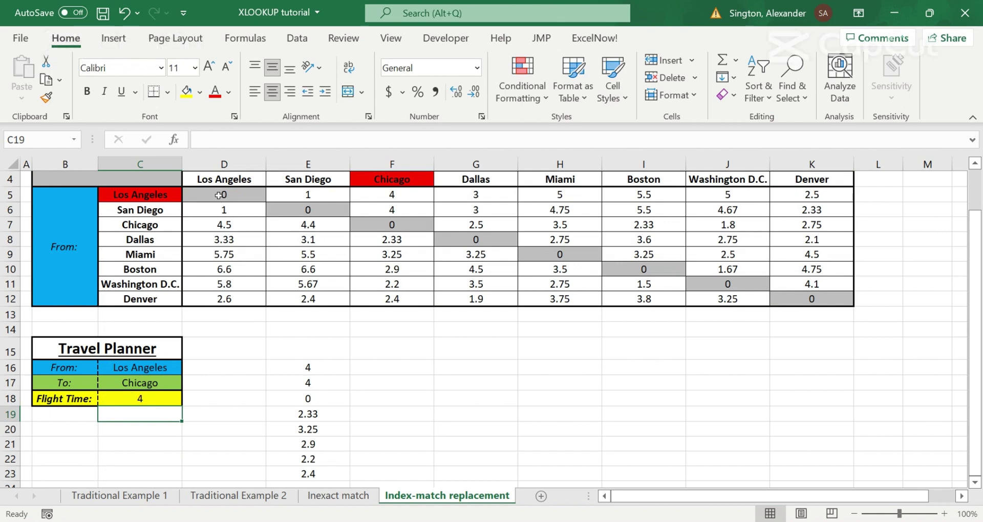
# Switch the To city to Boston and check the Los Angeles to Boston value in I5
pyautogui.click(412, 193)
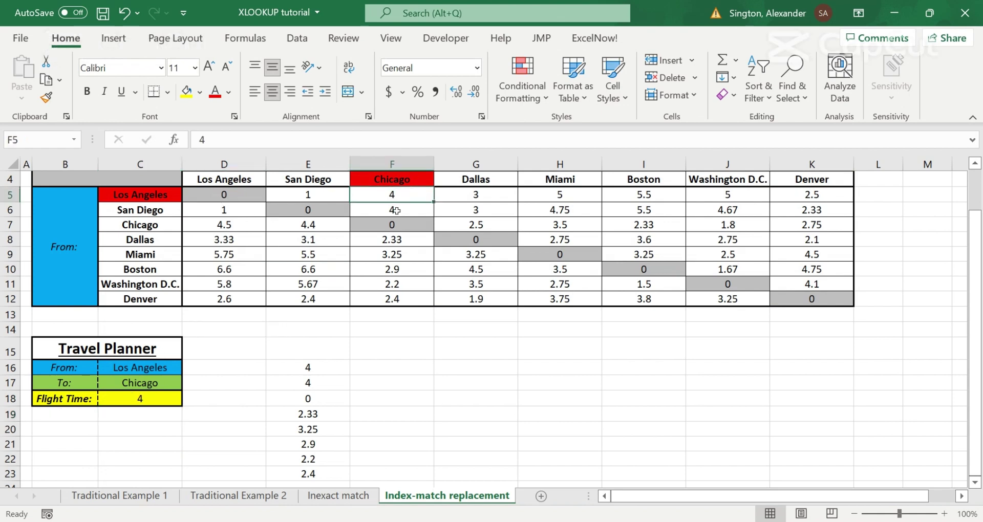
pyautogui.click(155, 382)
pyautogui.click(188, 384)
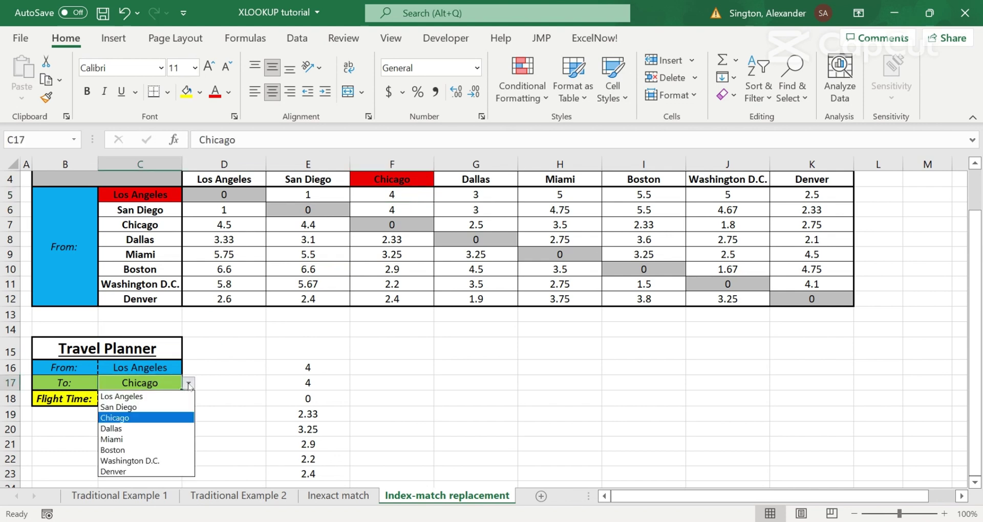
pyautogui.click(125, 451)
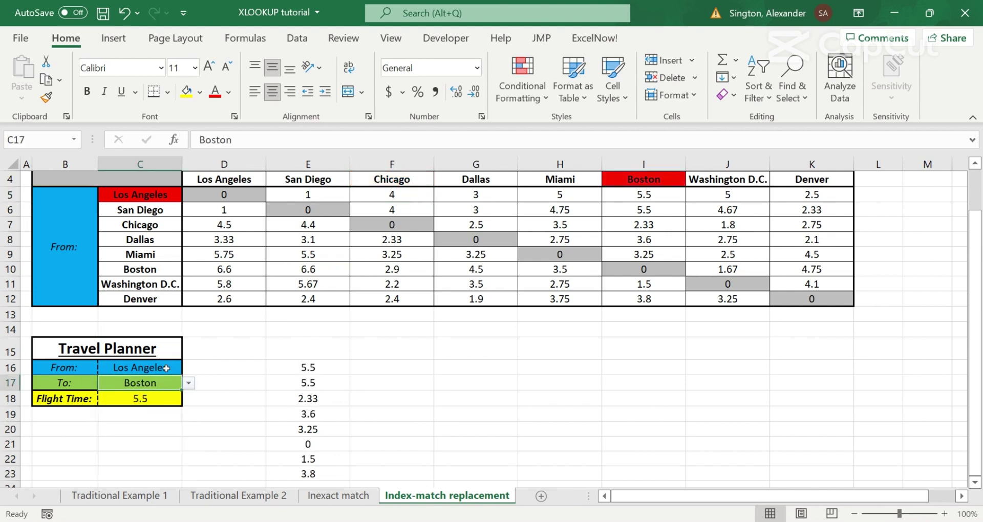
pyautogui.click(638, 193)
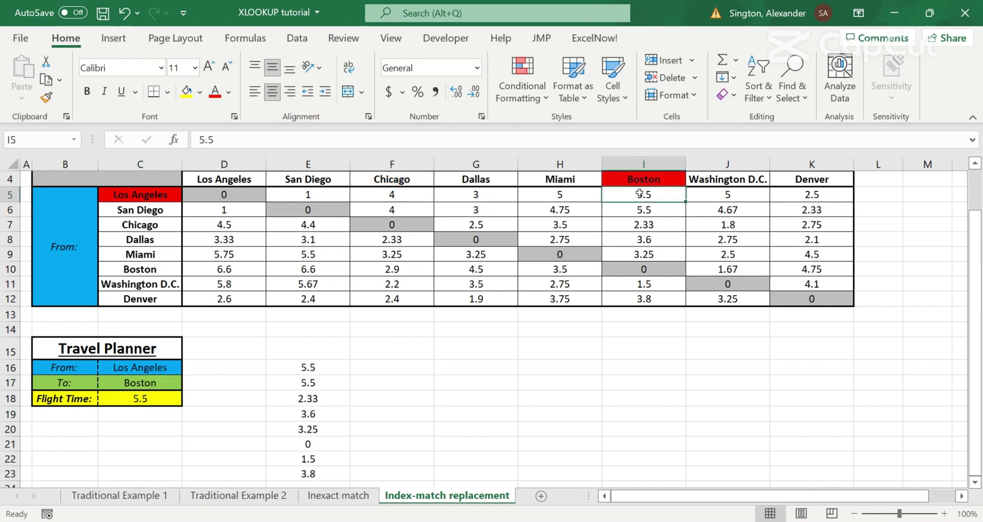
# Set the From city to Washington D.C., giving a 1.5 flight time
pyautogui.click(169, 368)
pyautogui.click(189, 368)
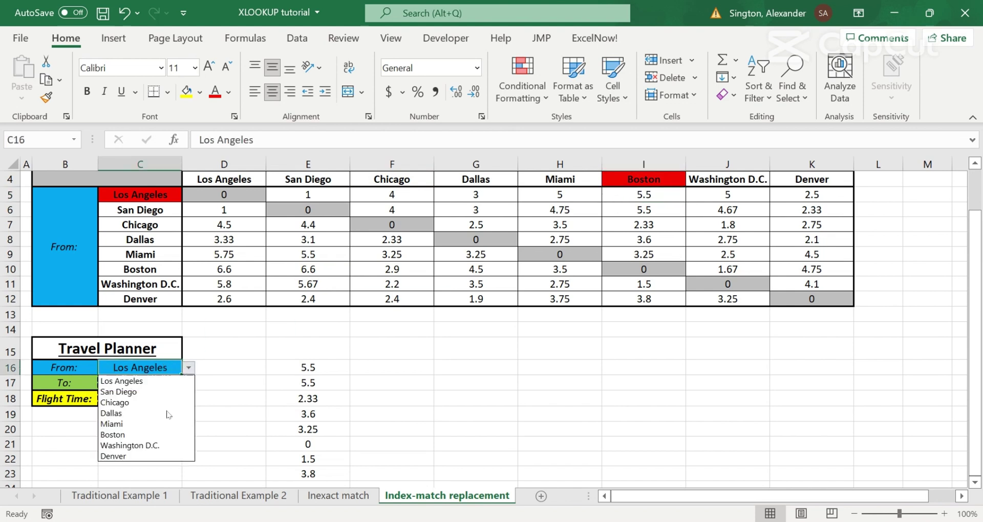
pyautogui.click(147, 445)
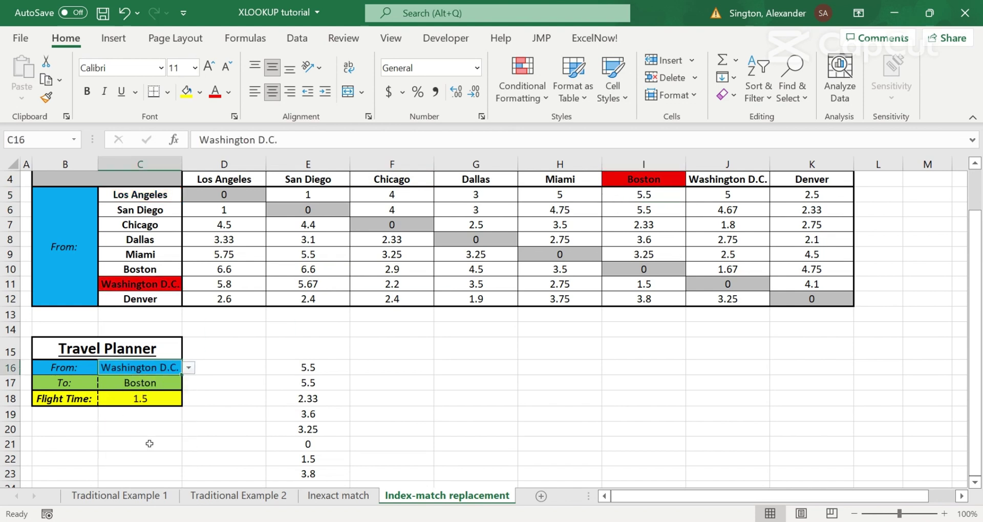